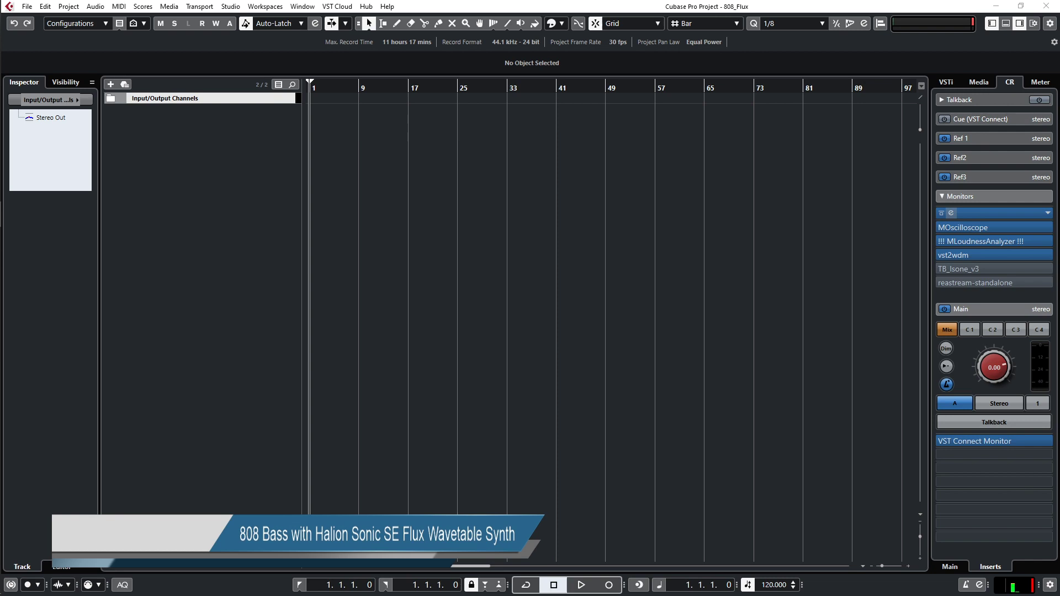
Add an instrument track with HALion Sonic SE, found by searching 'Halion' in the instrument list
{"action": "right_click", "coordinate": [212, 221]}
{"action": "left_click", "coordinate": [239, 241]}
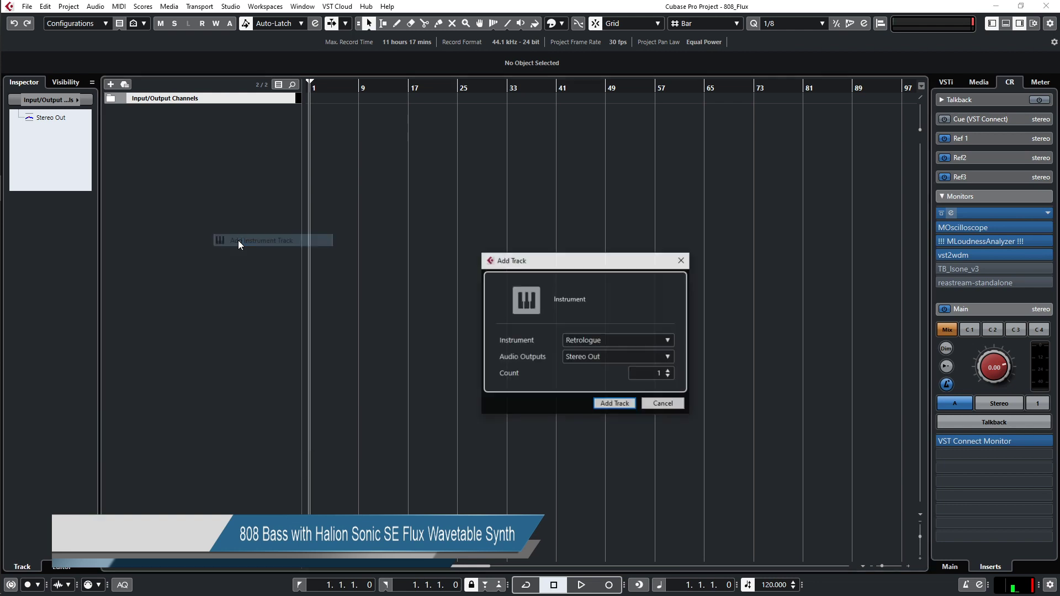
{"action": "left_click", "coordinate": [566, 341]}
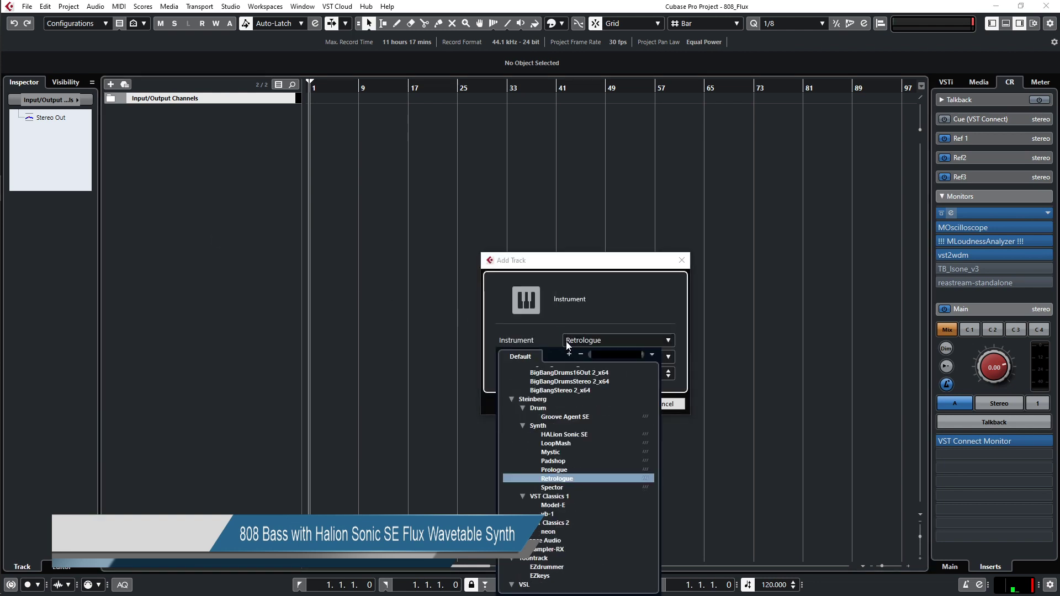
{"action": "type", "text": "Halion"}
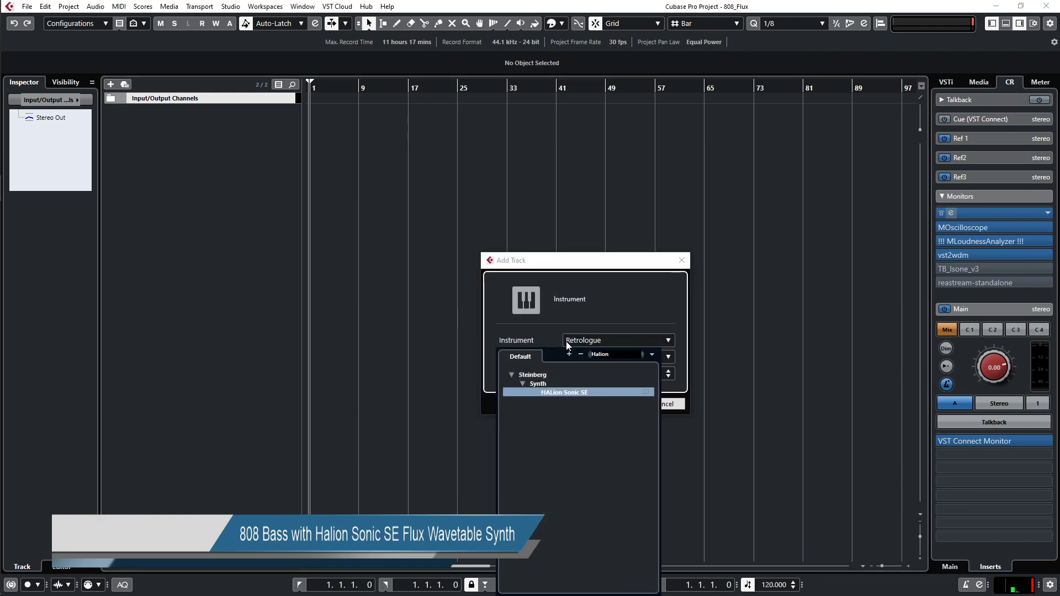
{"action": "left_click", "coordinate": [584, 390]}
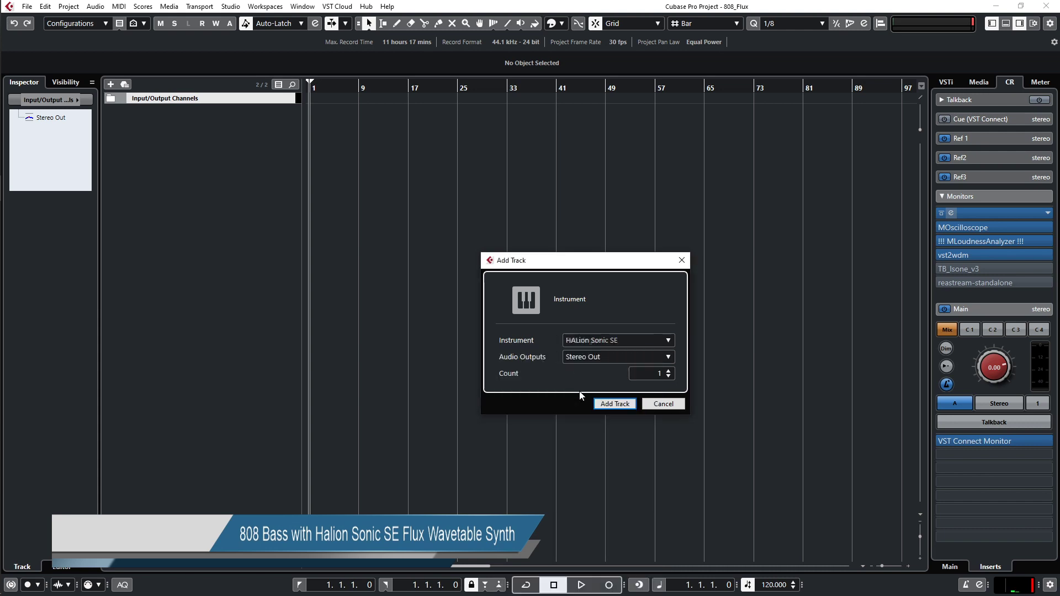
{"action": "left_click", "coordinate": [598, 402]}
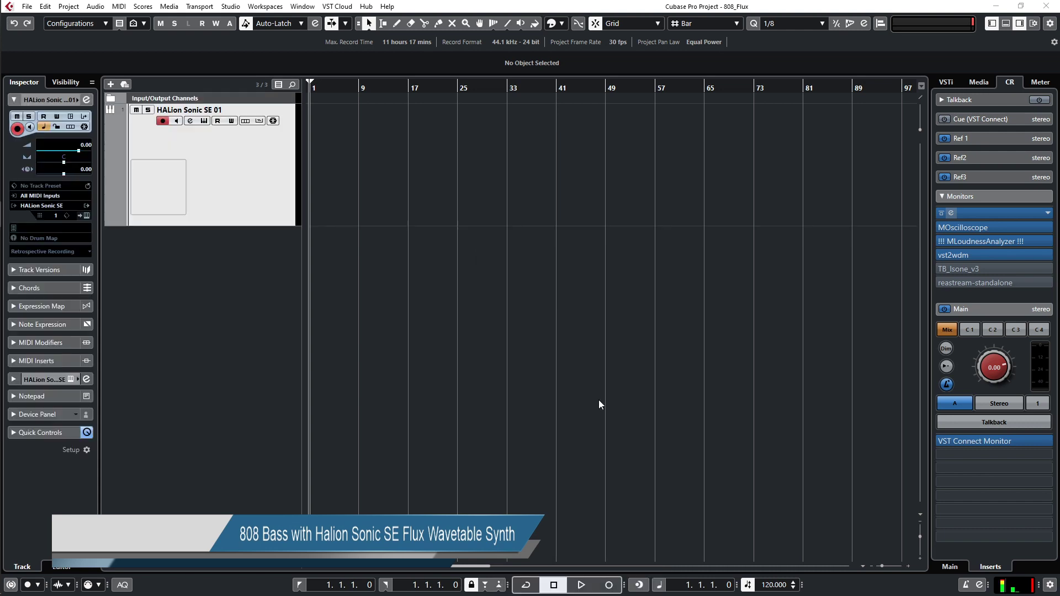
Open the HALion Sonic SE window and load the Init Flux program into slot 1
{"action": "left_click", "coordinate": [204, 120]}
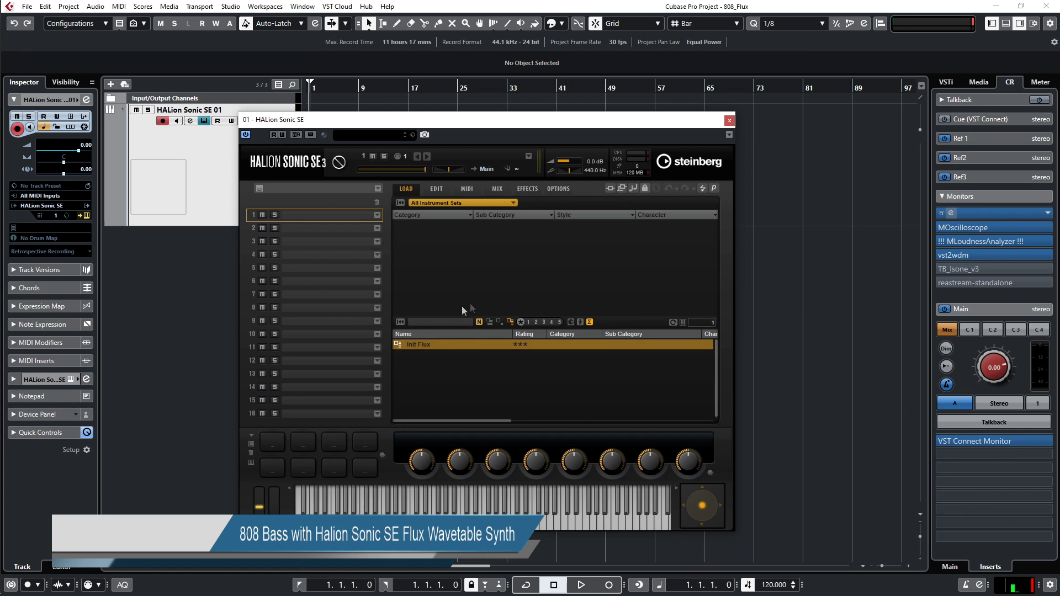
{"action": "left_click", "coordinate": [499, 322]}
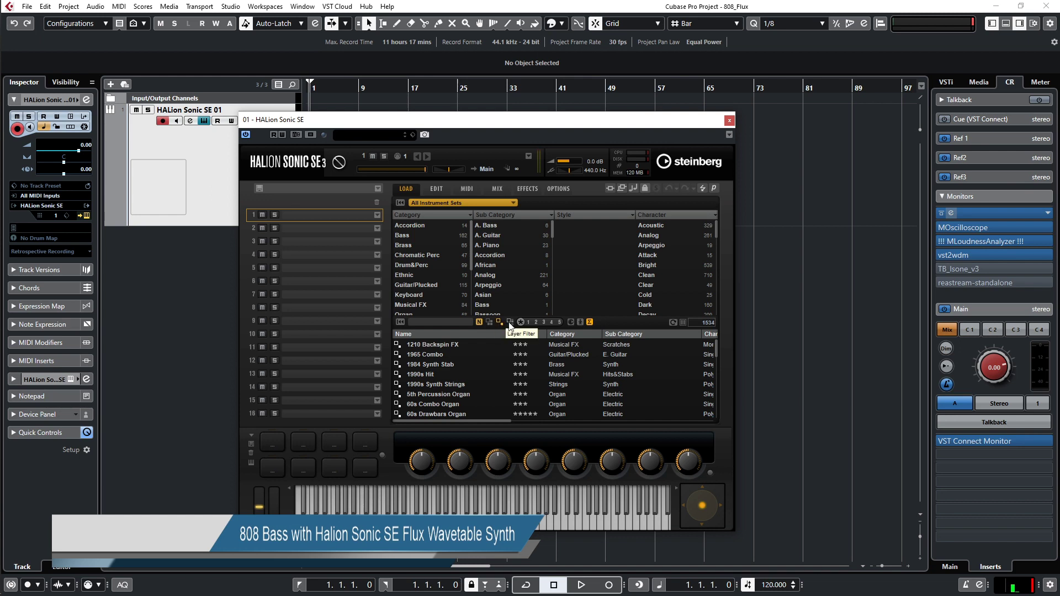
{"action": "left_click", "coordinate": [509, 322]}
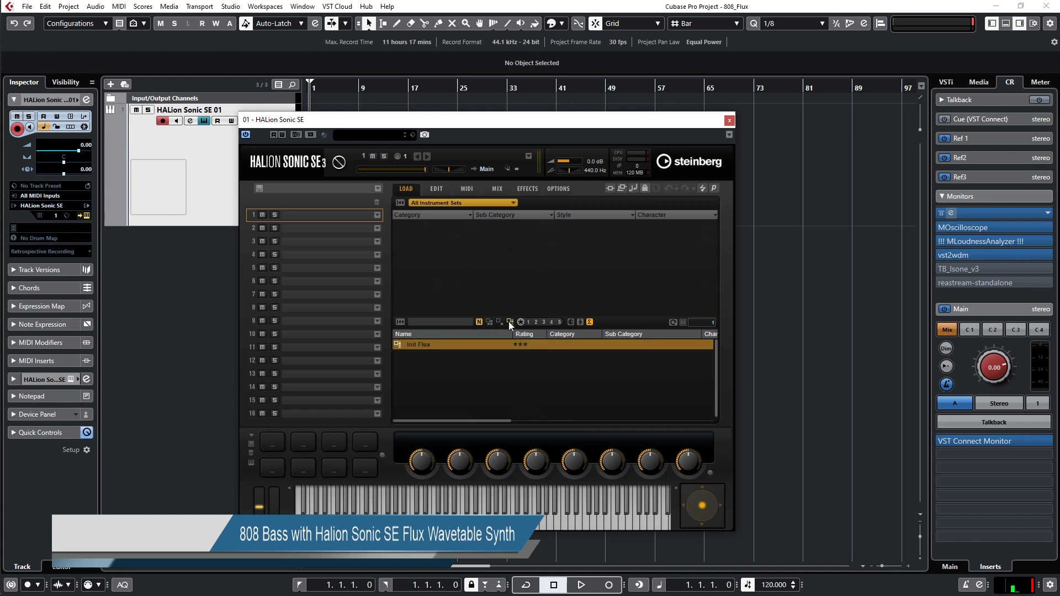
{"action": "double_click", "coordinate": [424, 344]}
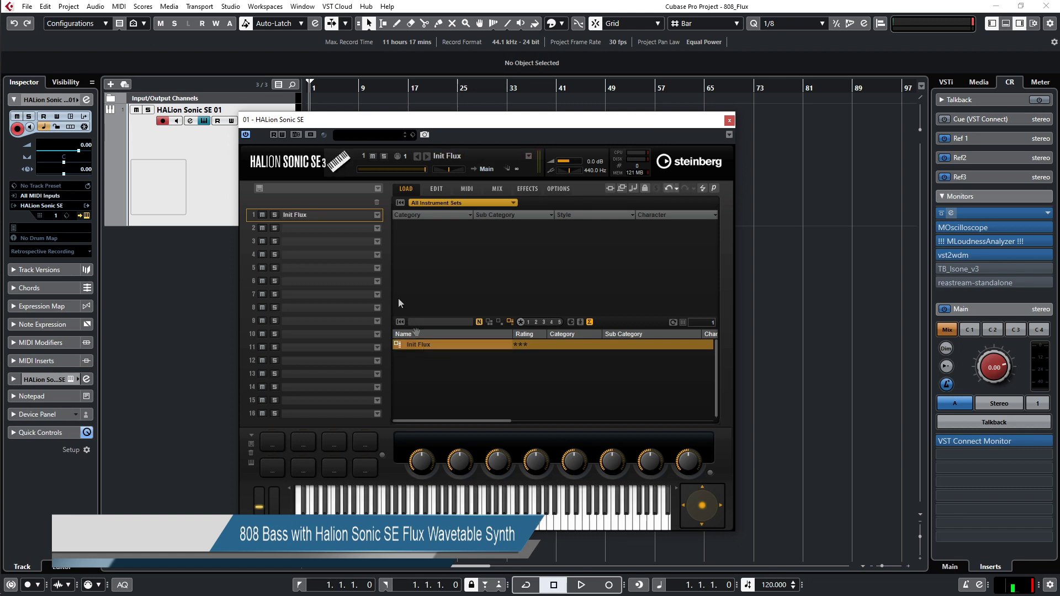
Switch to the Flux edit page and move the HALion window up and right
{"action": "left_click", "coordinate": [432, 189]}
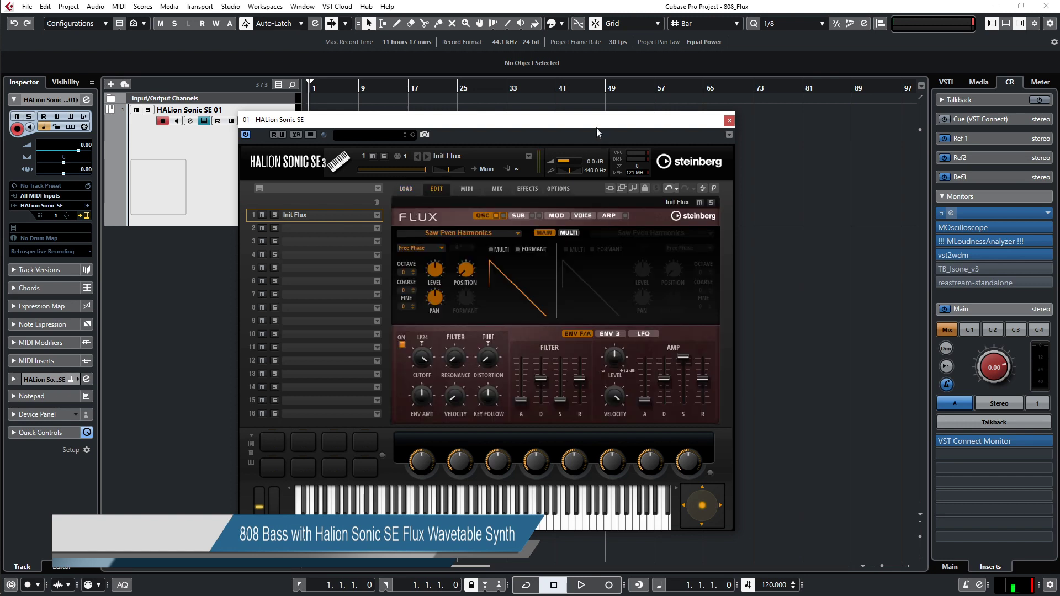
{"action": "left_click_drag", "start_coordinate": [596, 122], "coordinate": [691, 95]}
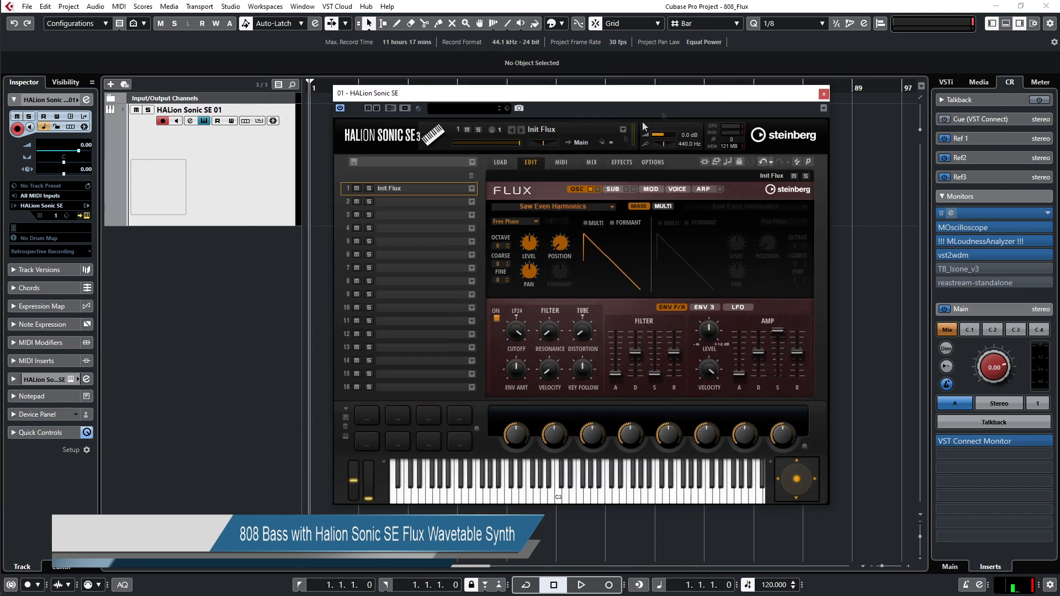
{"action": "left_click", "coordinate": [572, 206]}
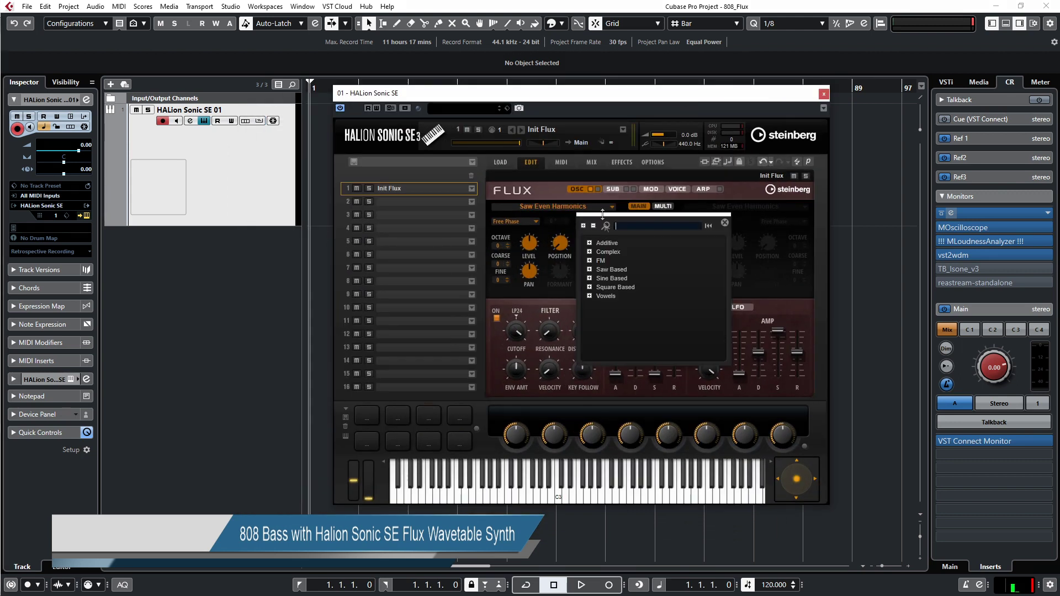
{"action": "left_click", "coordinate": [555, 192]}
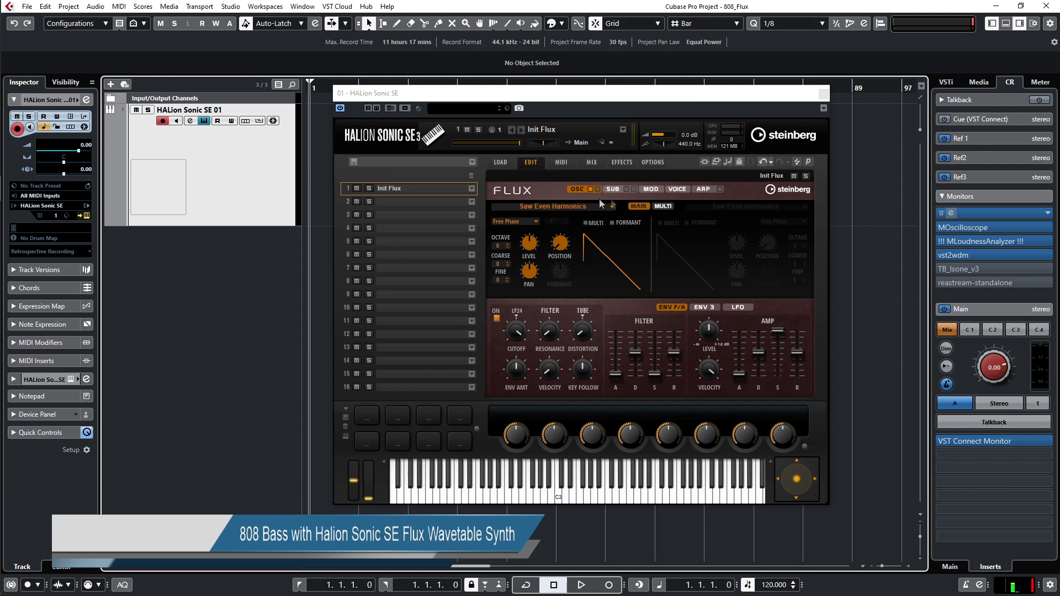
Enable oscillator 2 and give both oscillators the Sine Based > Downsampled Sine wavetable
{"action": "left_click", "coordinate": [598, 189]}
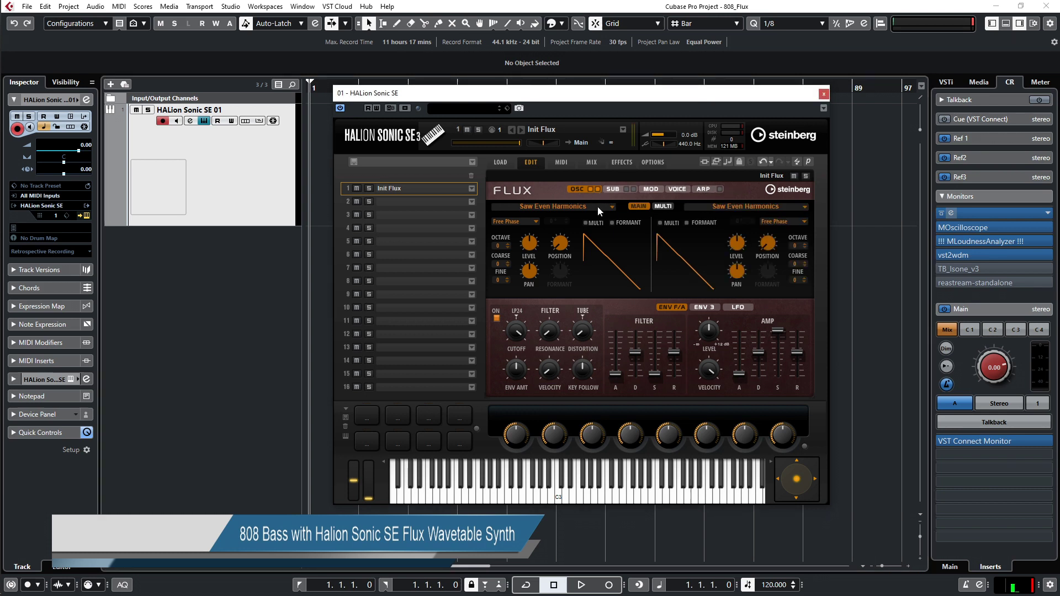
{"action": "left_click", "coordinate": [598, 206]}
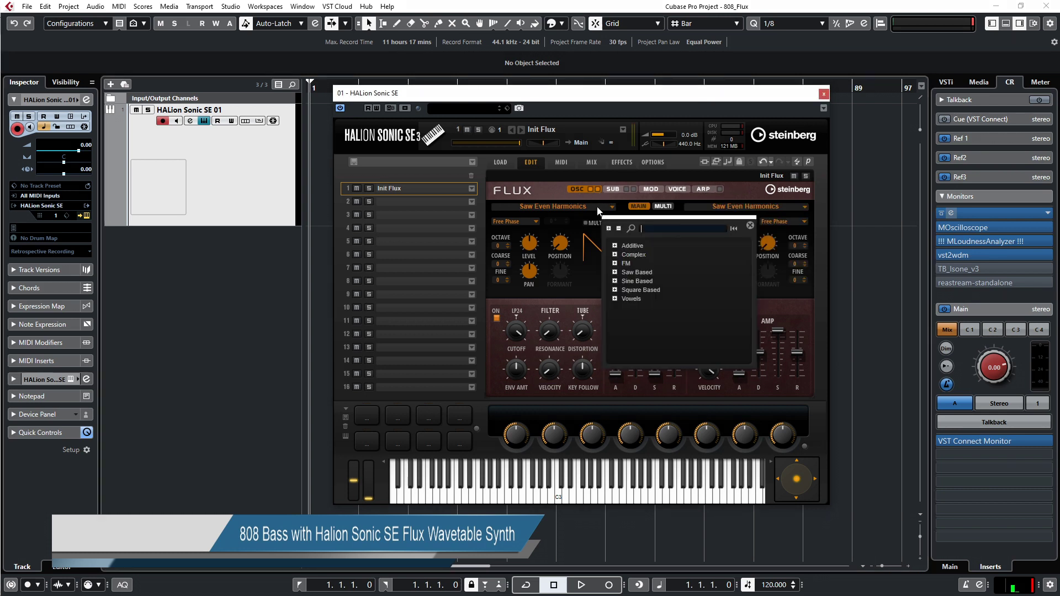
{"action": "left_click", "coordinate": [614, 281]}
{"action": "left_click", "coordinate": [654, 290]}
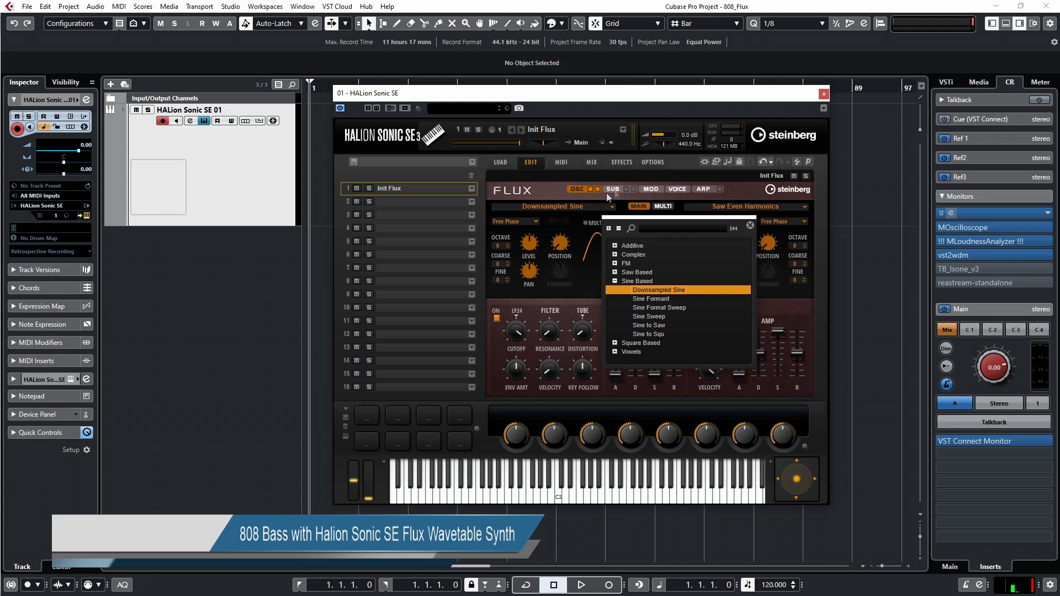
{"action": "left_click", "coordinate": [561, 188]}
{"action": "left_click", "coordinate": [731, 206]}
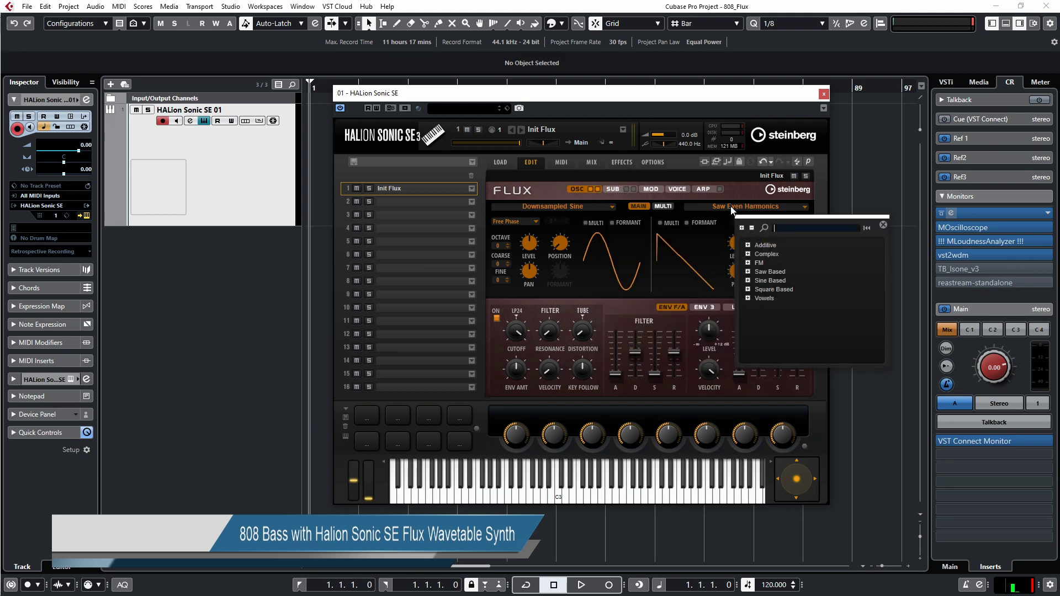
{"action": "left_click", "coordinate": [749, 281]}
{"action": "double_click", "coordinate": [791, 290]}
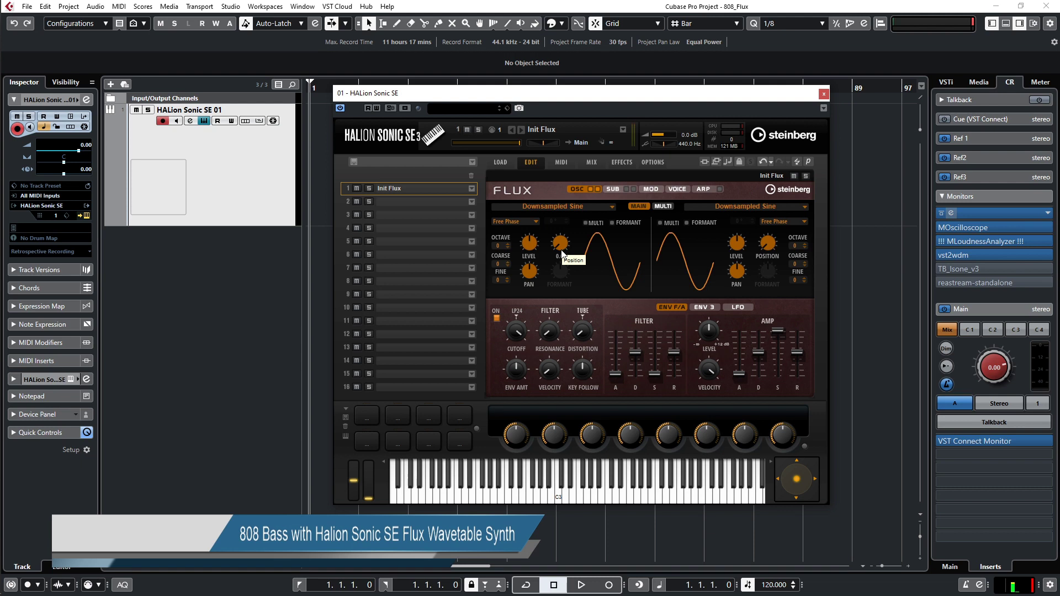
Sweep oscillator 1's wavetable position up to 74, then back to a smooth sine
{"action": "left_click_drag", "start_coordinate": [562, 255], "coordinate": [548, 148]}
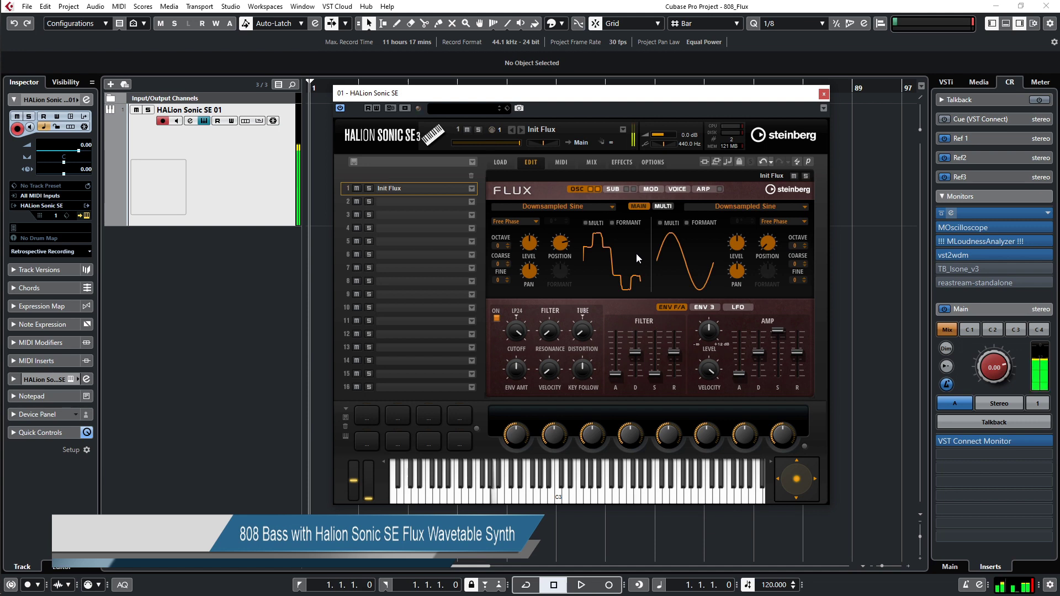
{"action": "mouse_move", "coordinate": [563, 248]}
{"action": "left_click_drag", "start_coordinate": [563, 249], "coordinate": [571, 288]}
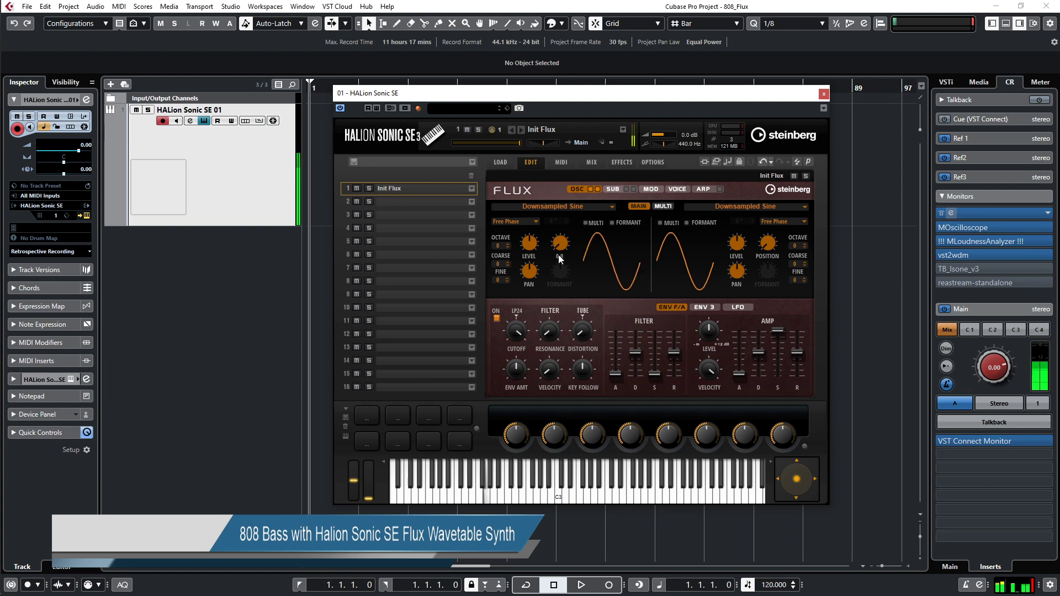
{"action": "left_click_drag", "start_coordinate": [560, 243], "coordinate": [562, 234]}
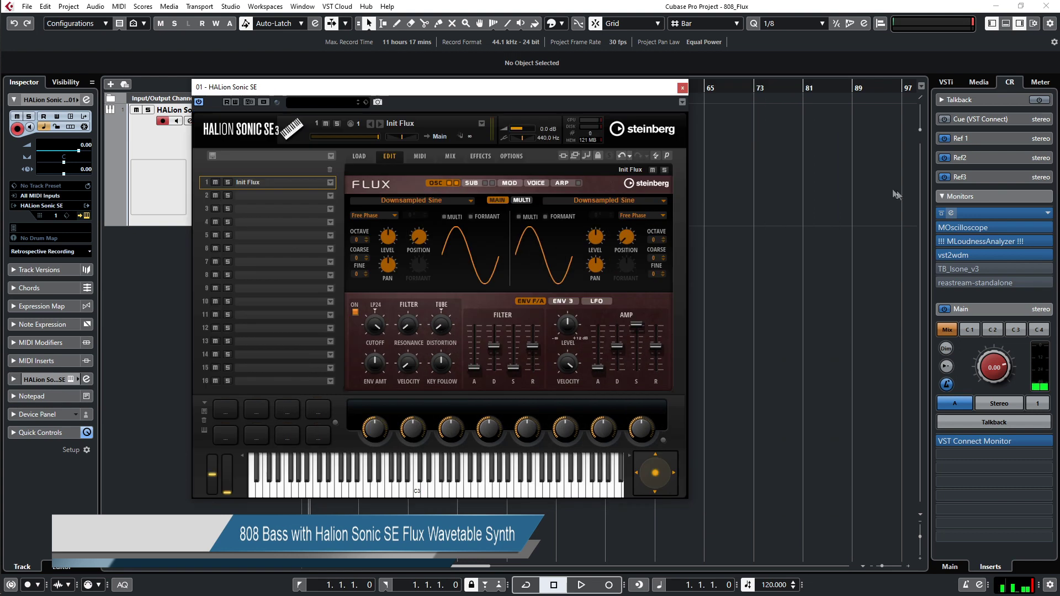
Open the SPAN analyzer on the monitor output, resize it and arrange it beside HALion
{"action": "left_click", "coordinate": [950, 213]}
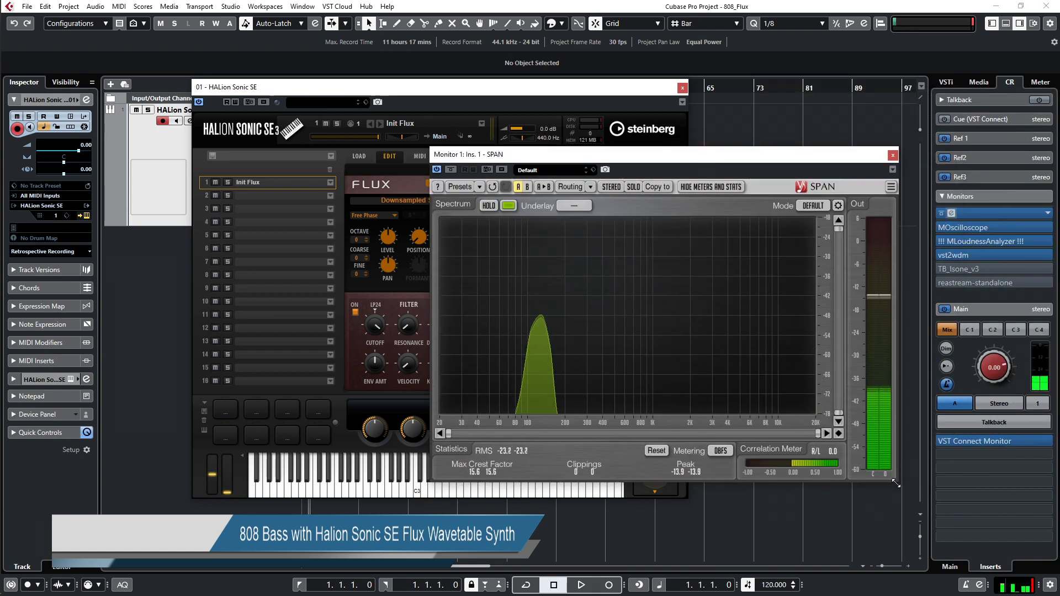
{"action": "left_click_drag", "start_coordinate": [897, 480], "coordinate": [711, 431]}
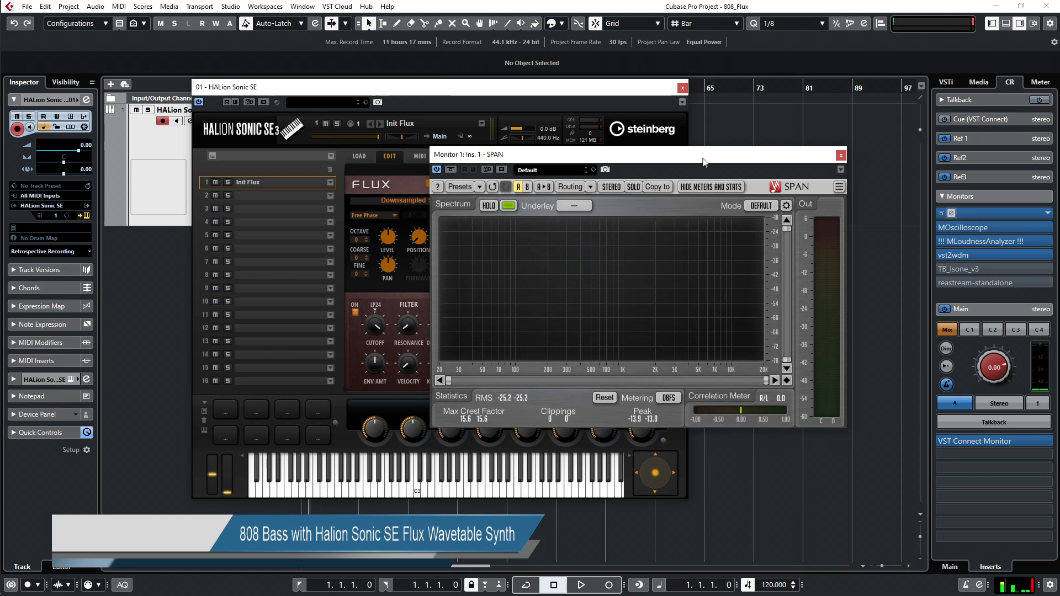
{"action": "left_click_drag", "start_coordinate": [703, 160], "coordinate": [873, 245]}
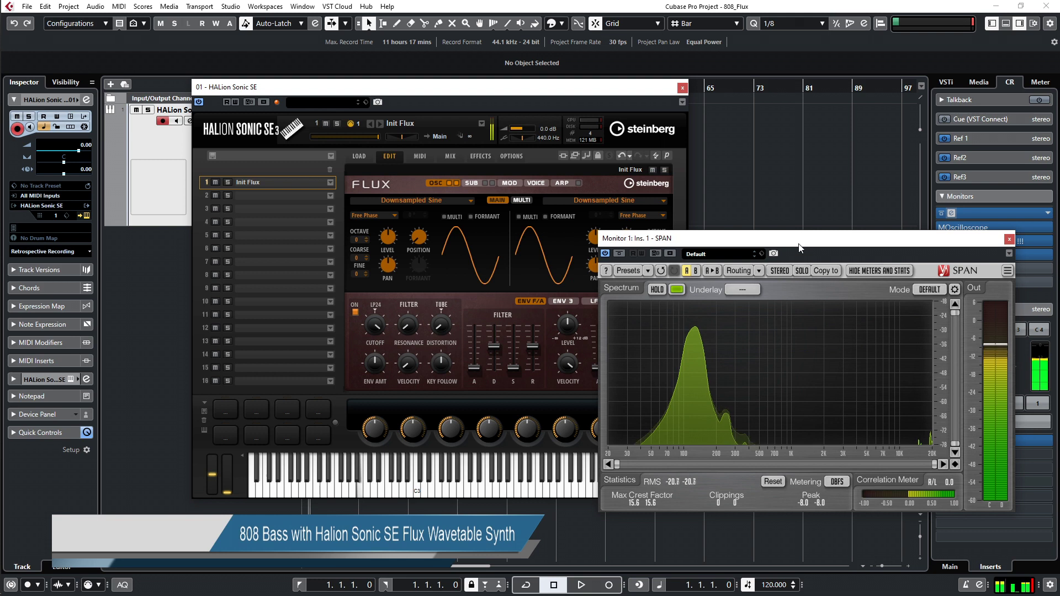
{"action": "left_click_drag", "start_coordinate": [801, 243], "coordinate": [873, 211]}
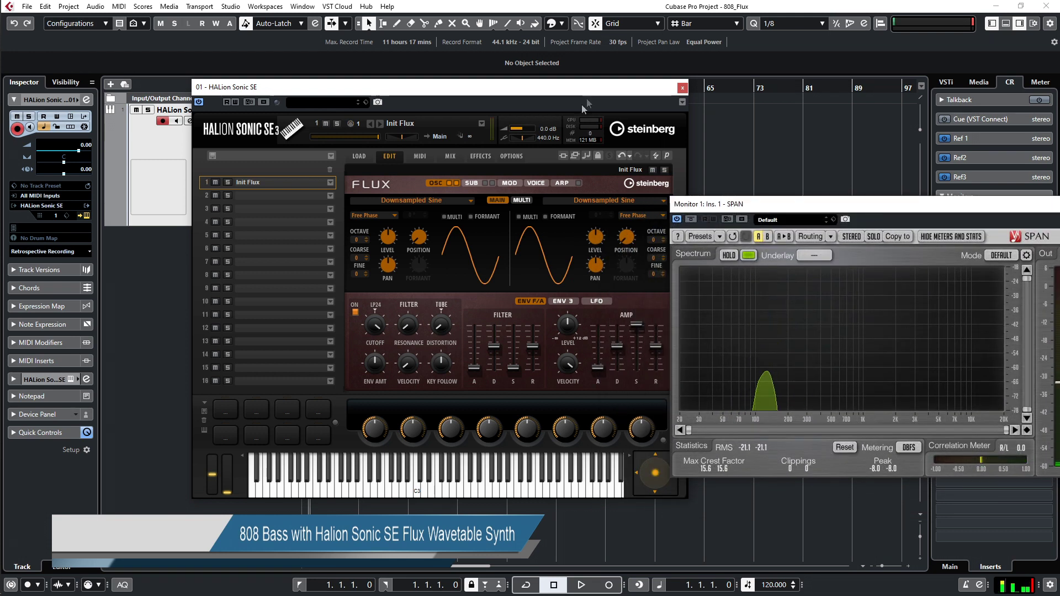
{"action": "left_click_drag", "start_coordinate": [599, 90], "coordinate": [549, 85]}
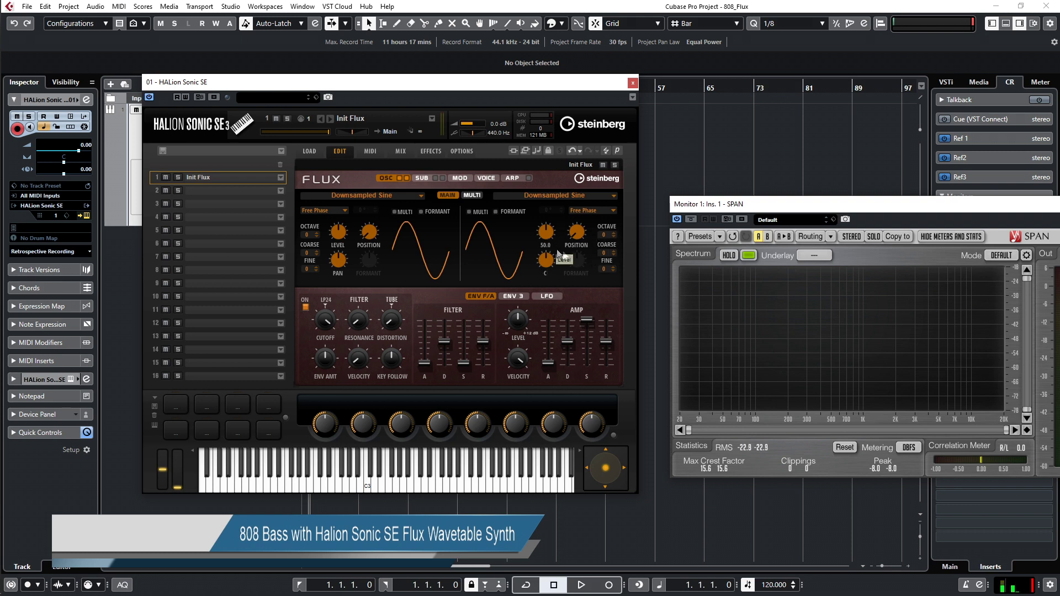
{"action": "left_click_drag", "start_coordinate": [823, 209], "coordinate": [794, 202]}
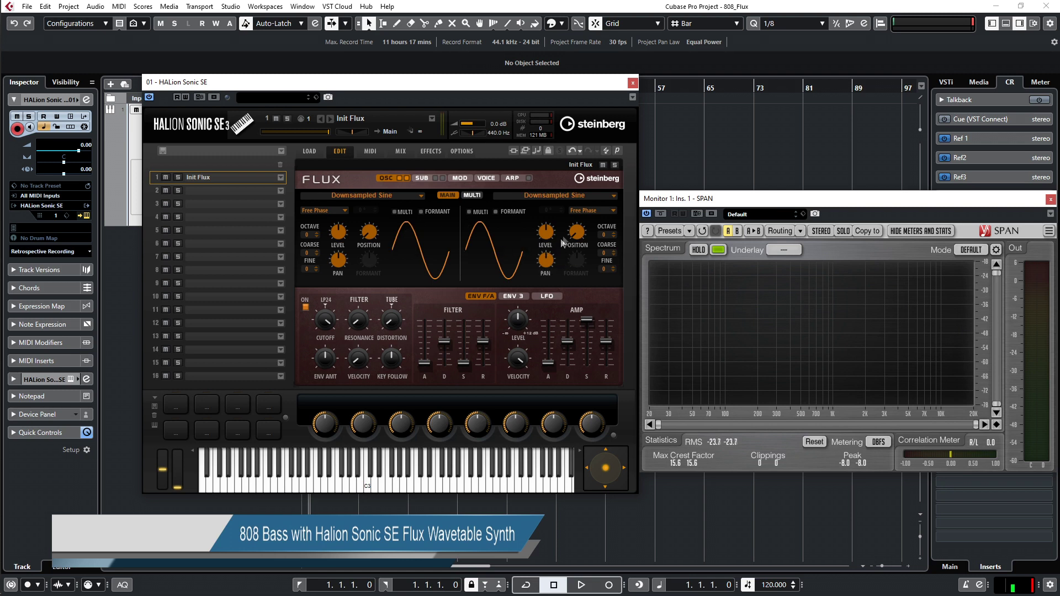
Raise oscillator 2's wavetable position to about 41.5 to add high harmonics
{"action": "mouse_move", "coordinate": [571, 229]}
{"action": "left_click_drag", "start_coordinate": [571, 228], "coordinate": [566, 206]}
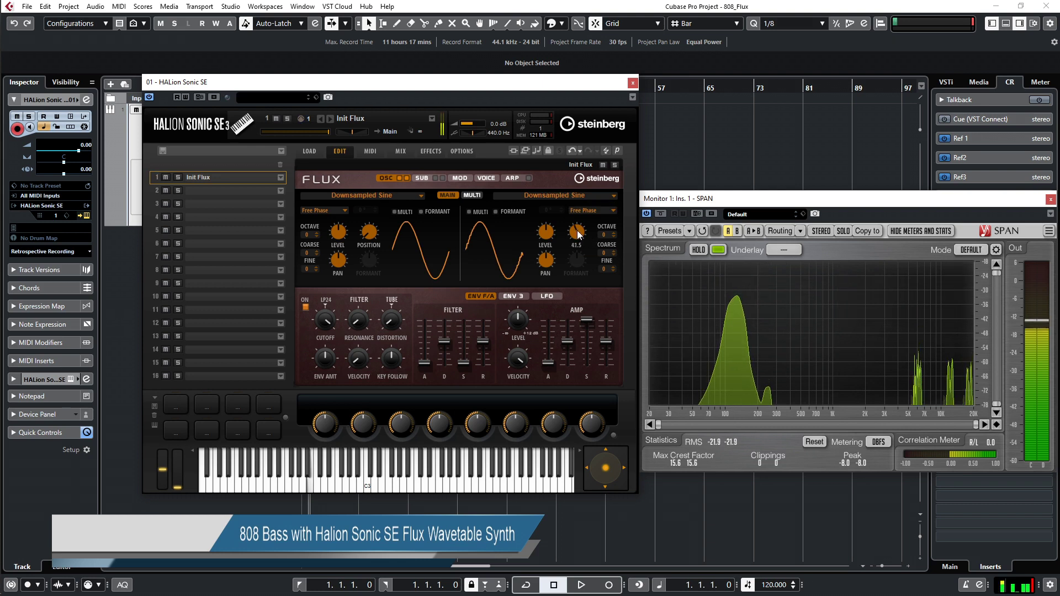
{"action": "left_click_drag", "start_coordinate": [578, 230], "coordinate": [577, 226]}
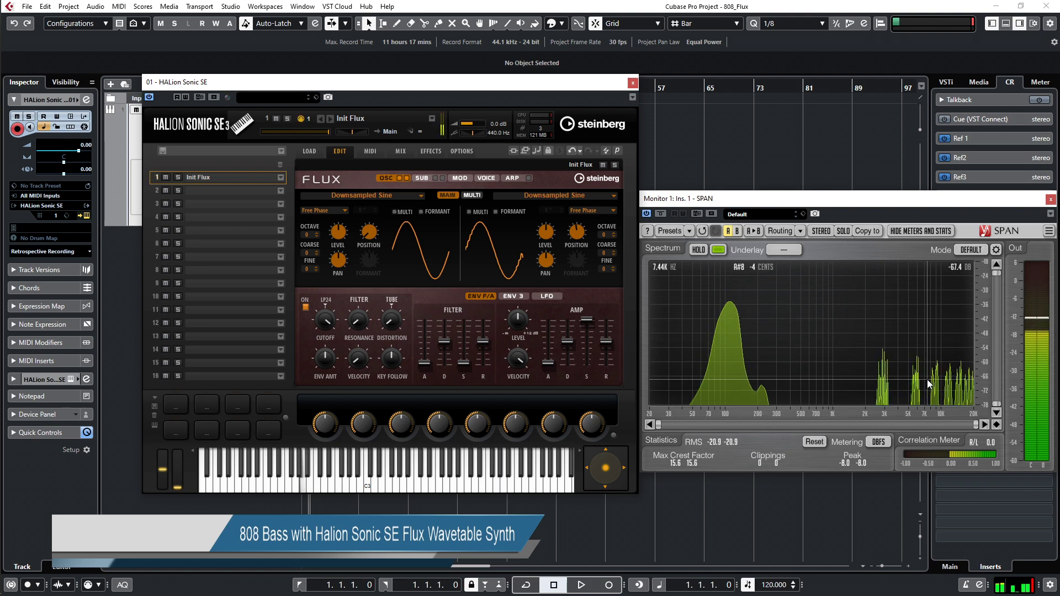
On the SUB page, set the amp envelope sustain to 49.8 and decay to 41.8
{"action": "left_click", "coordinate": [422, 178]}
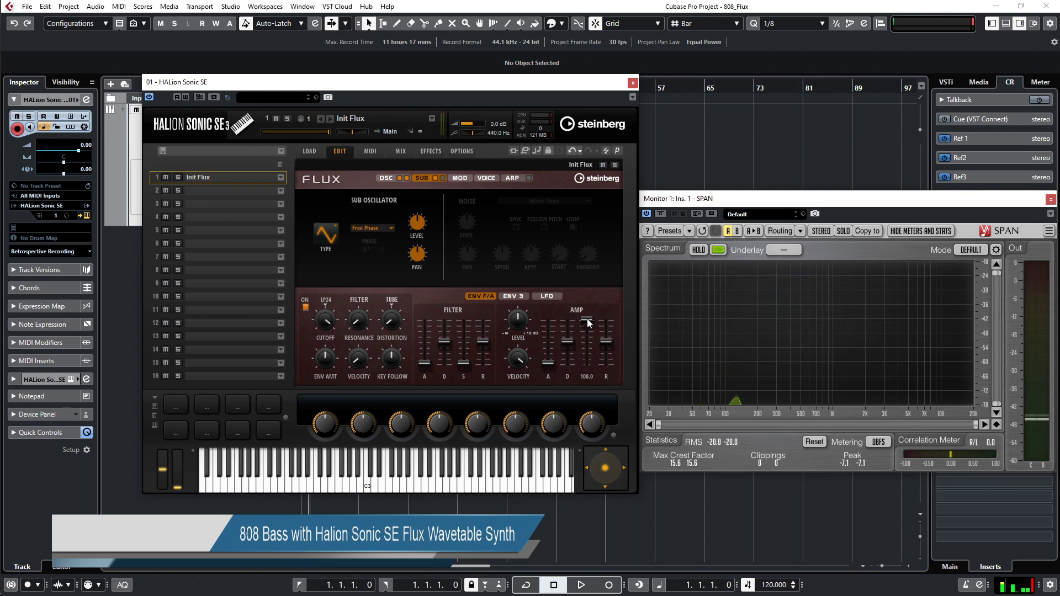
{"action": "left_click_drag", "start_coordinate": [587, 323], "coordinate": [590, 371]}
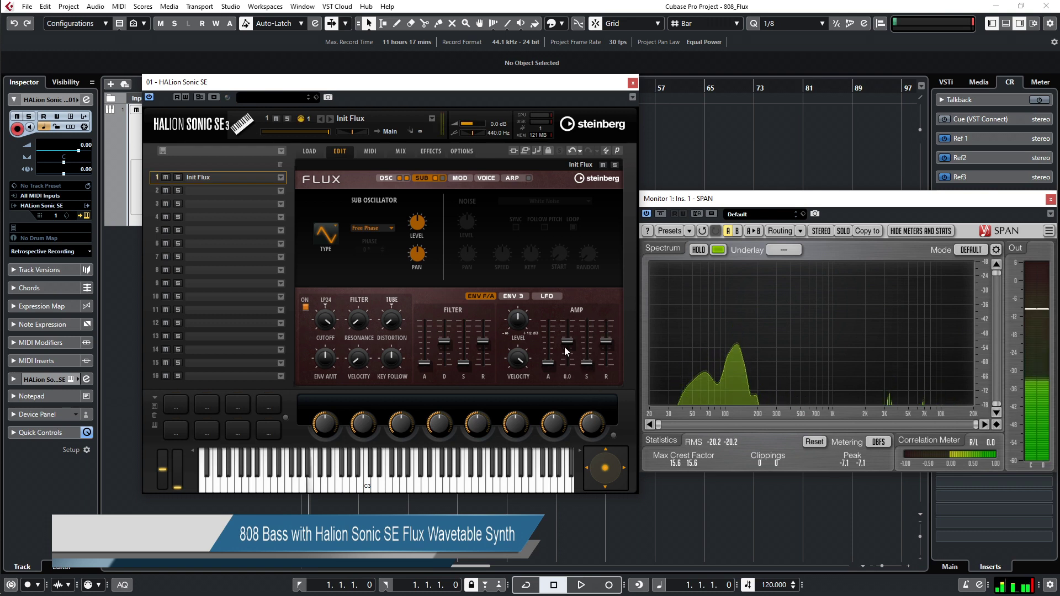
{"action": "left_click_drag", "start_coordinate": [568, 347], "coordinate": [568, 335]}
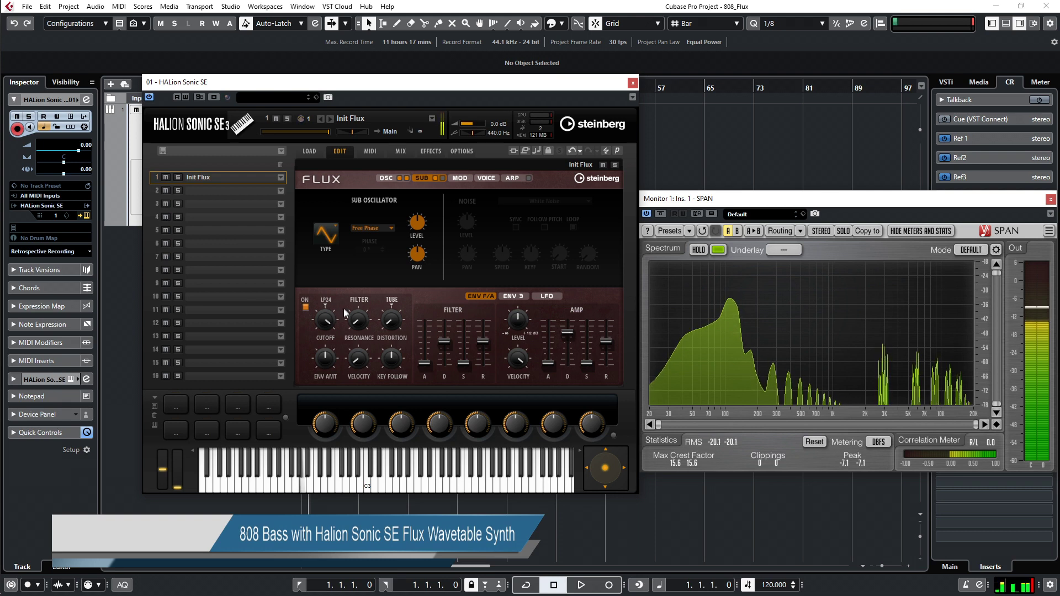
Change the filter from LP24 to LP12 and lower its cutoff to 4303, checking SPAN
{"action": "left_click", "coordinate": [326, 301]}
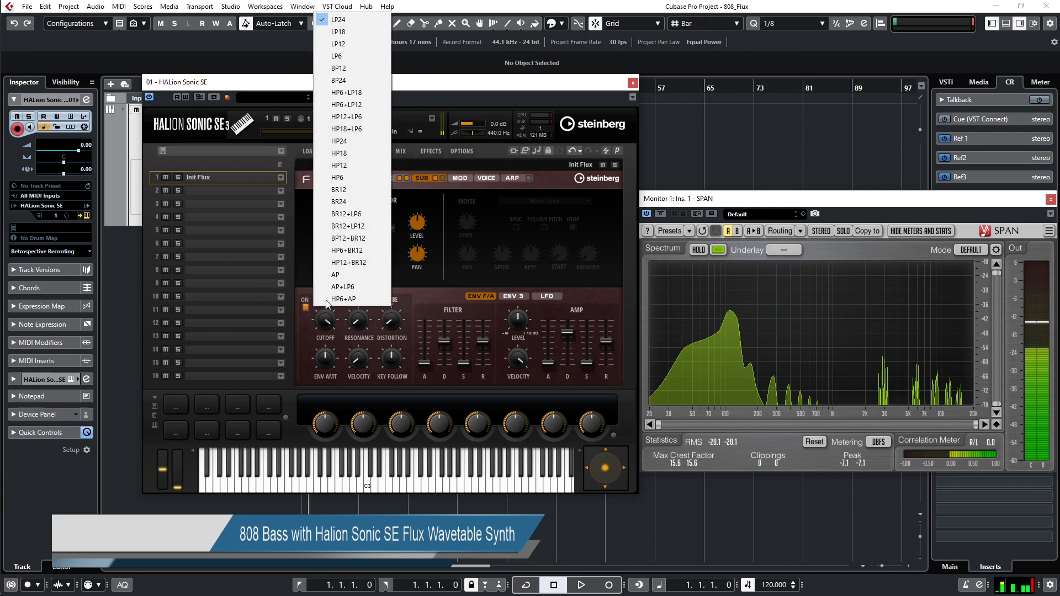
{"action": "left_click", "coordinate": [341, 44]}
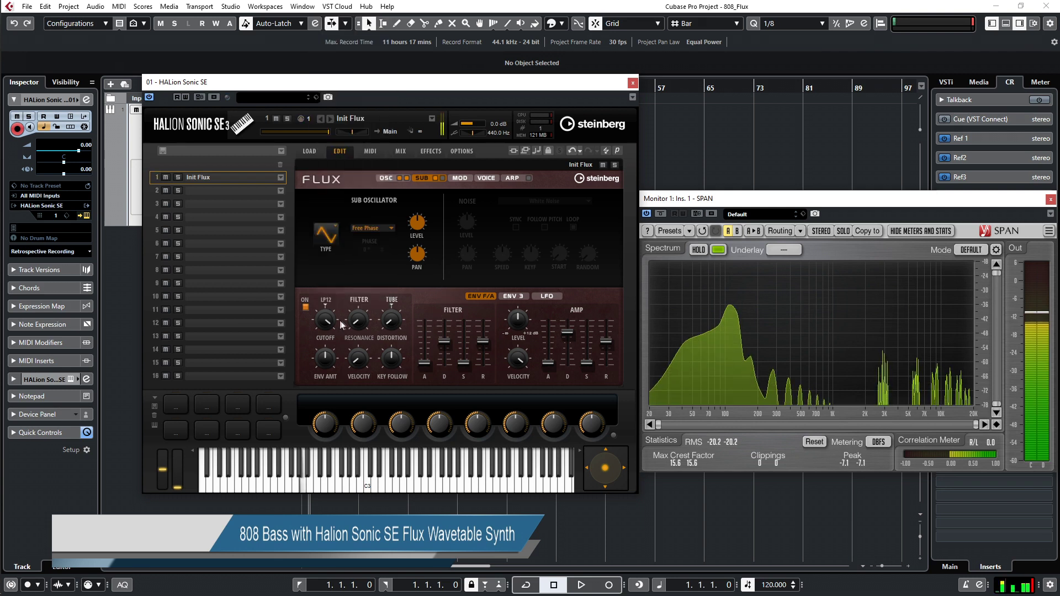
{"action": "left_click_drag", "start_coordinate": [326, 321], "coordinate": [326, 349]}
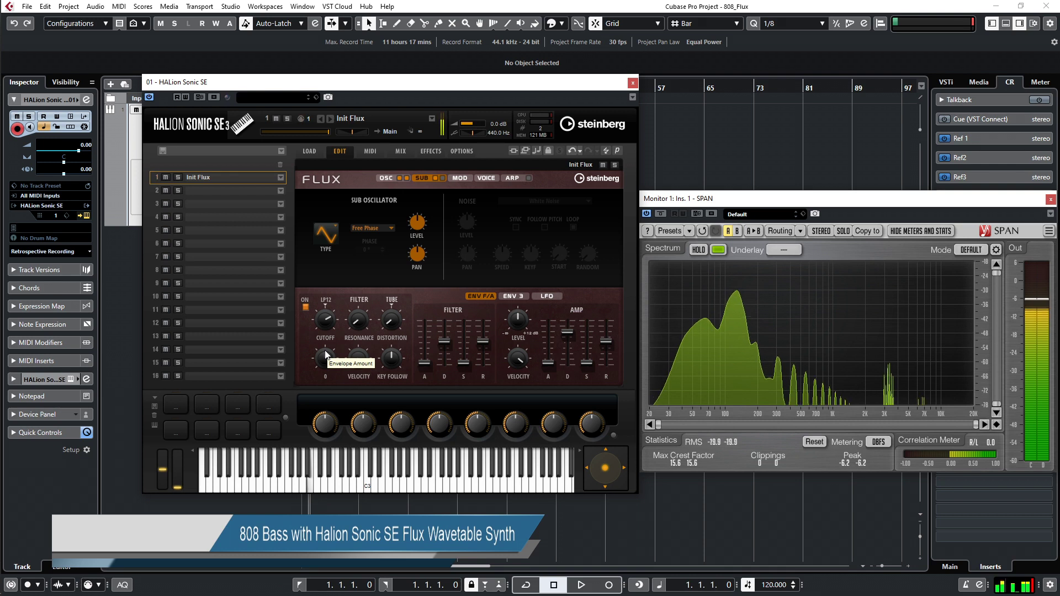
{"action": "left_click", "coordinate": [714, 275]}
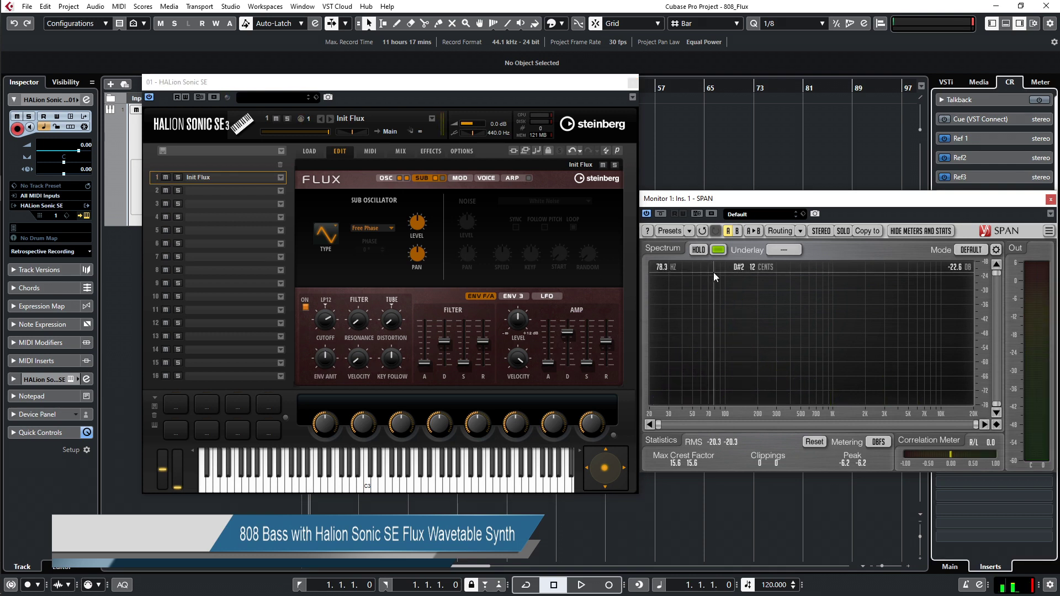
{"action": "left_click", "coordinate": [422, 178]}
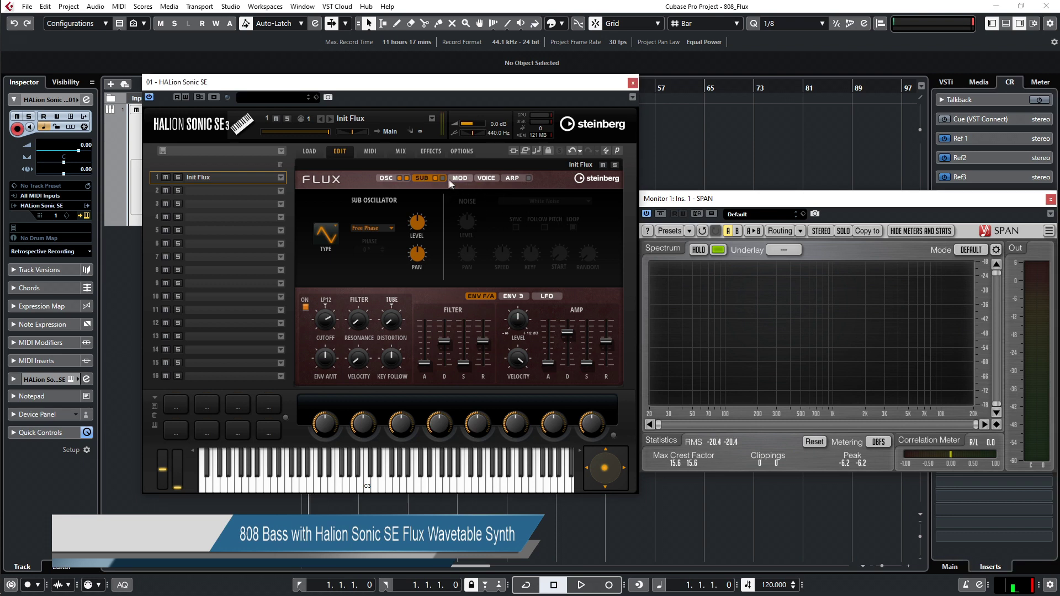
Enable the noise layer with the Drum Attacks Kick 01 sample, looping turned off
{"action": "left_click", "coordinate": [443, 178]}
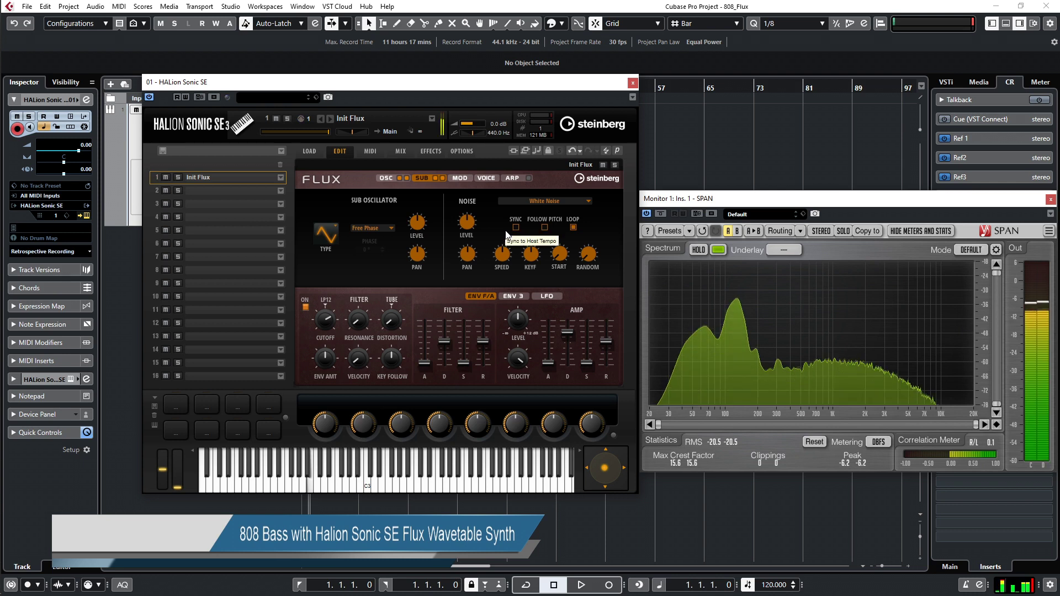
{"action": "left_click", "coordinate": [589, 202]}
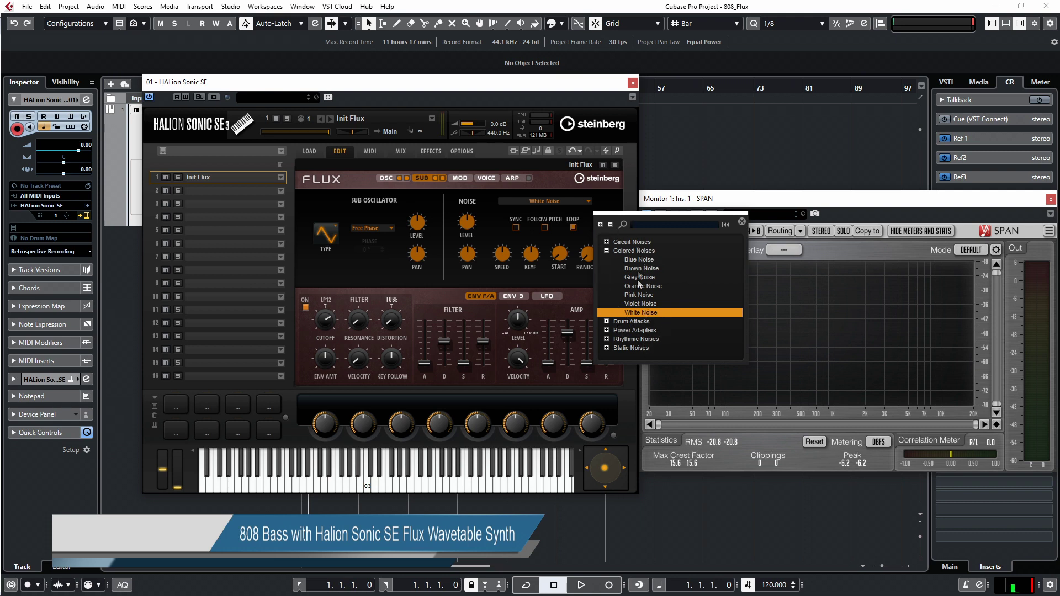
{"action": "left_click", "coordinate": [607, 322]}
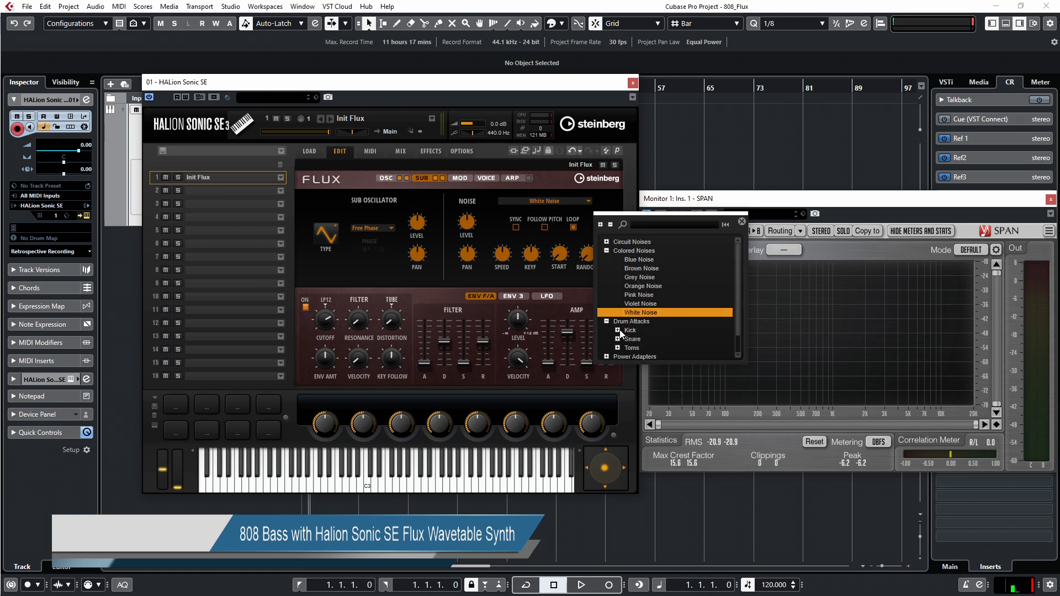
{"action": "left_click_drag", "start_coordinate": [738, 256], "coordinate": [738, 271]}
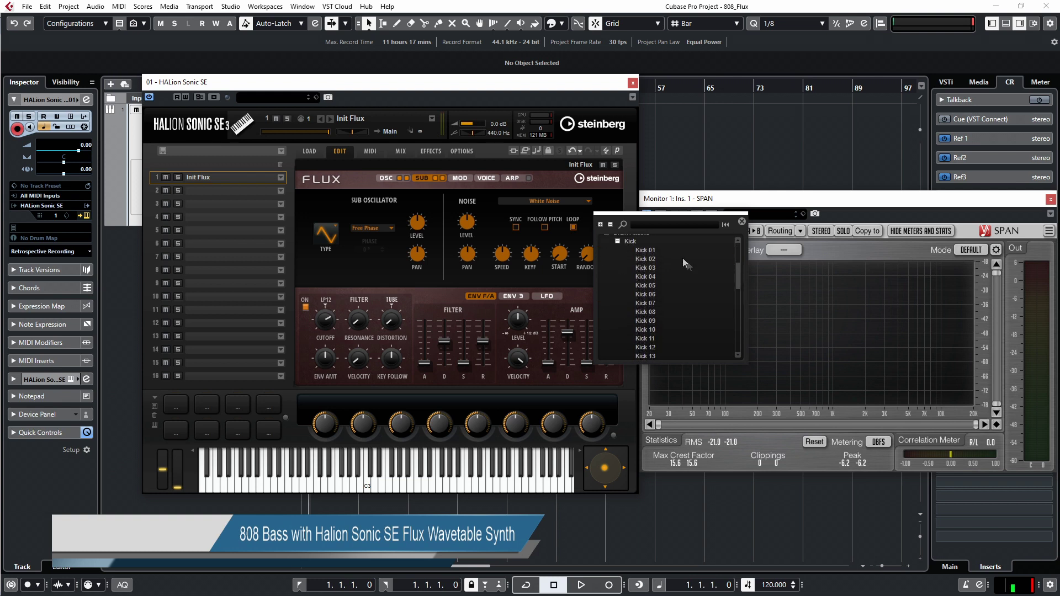
{"action": "double_click", "coordinate": [660, 247]}
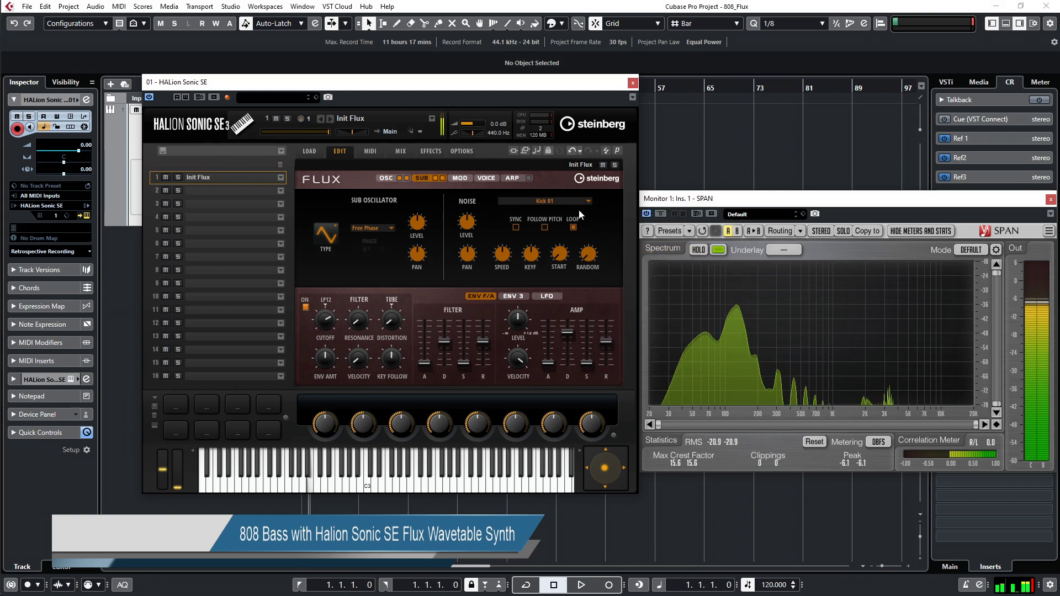
{"action": "left_click", "coordinate": [573, 227]}
{"action": "left_click", "coordinate": [573, 227]}
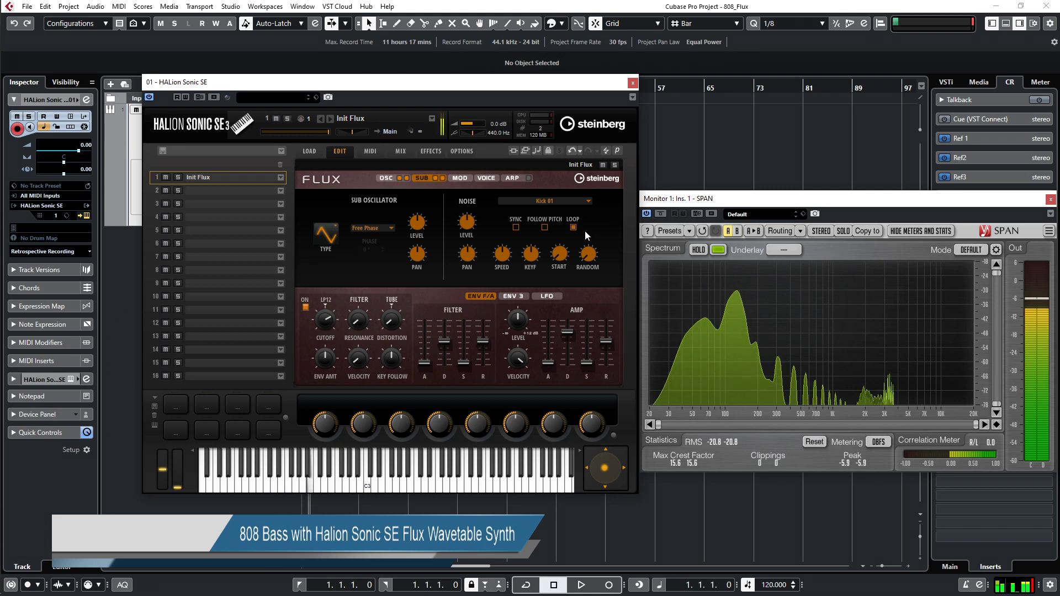
{"action": "left_click", "coordinate": [573, 228]}
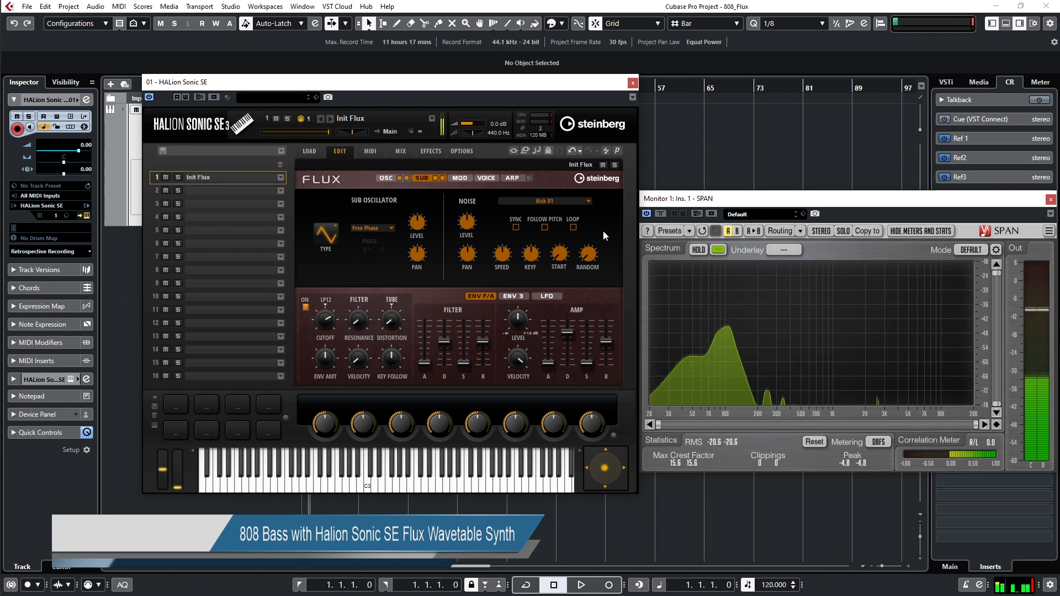
Audition Kick 11, 12 and 13, raise the cutoff to 3894, and settle on Kick 10
{"action": "left_click", "coordinate": [549, 204]}
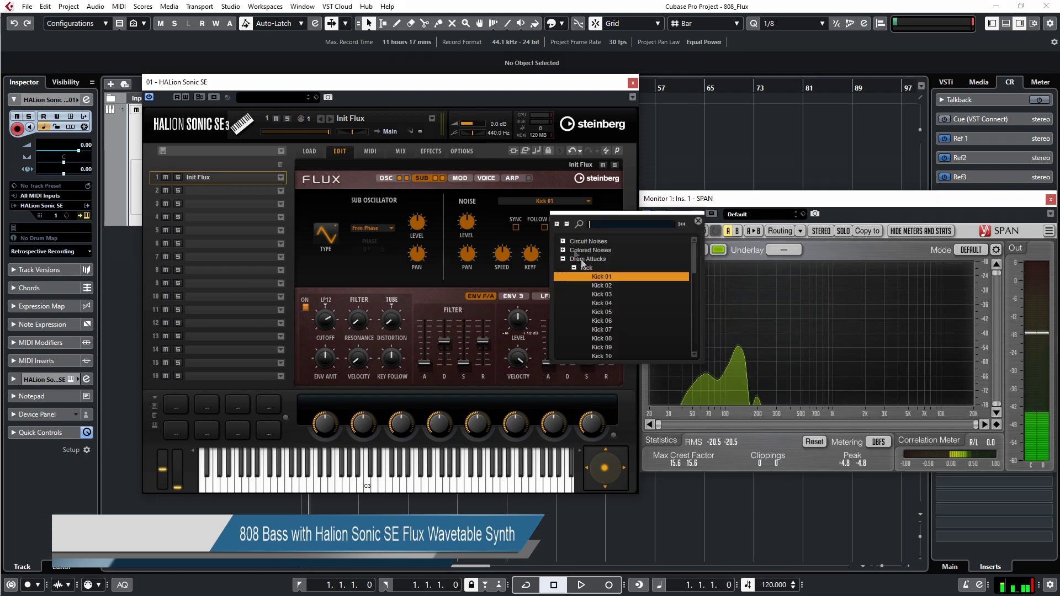
{"action": "double_click", "coordinate": [615, 349]}
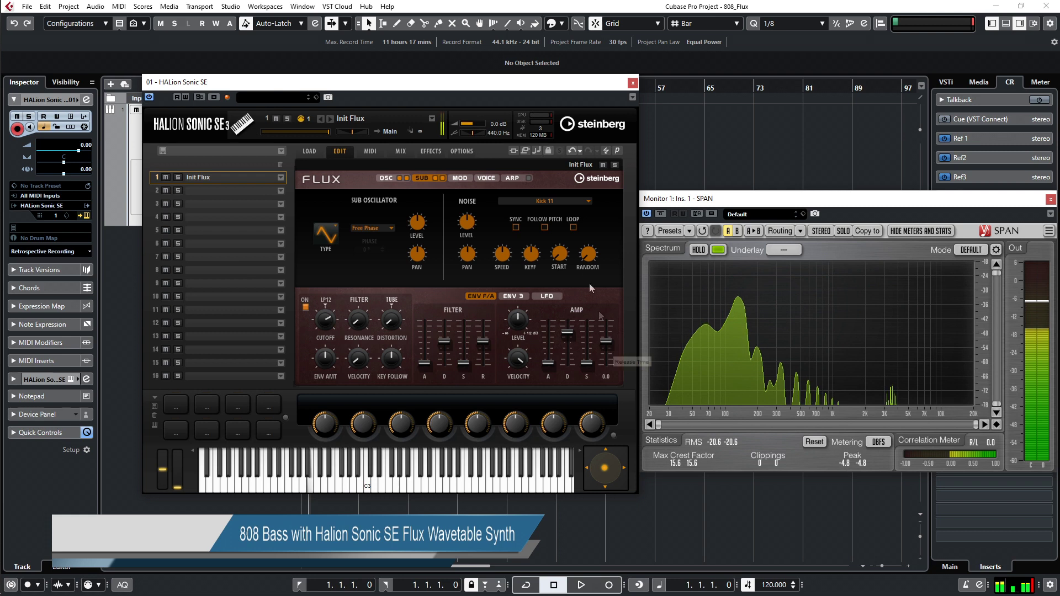
{"action": "left_click", "coordinate": [555, 201]}
{"action": "double_click", "coordinate": [618, 307]}
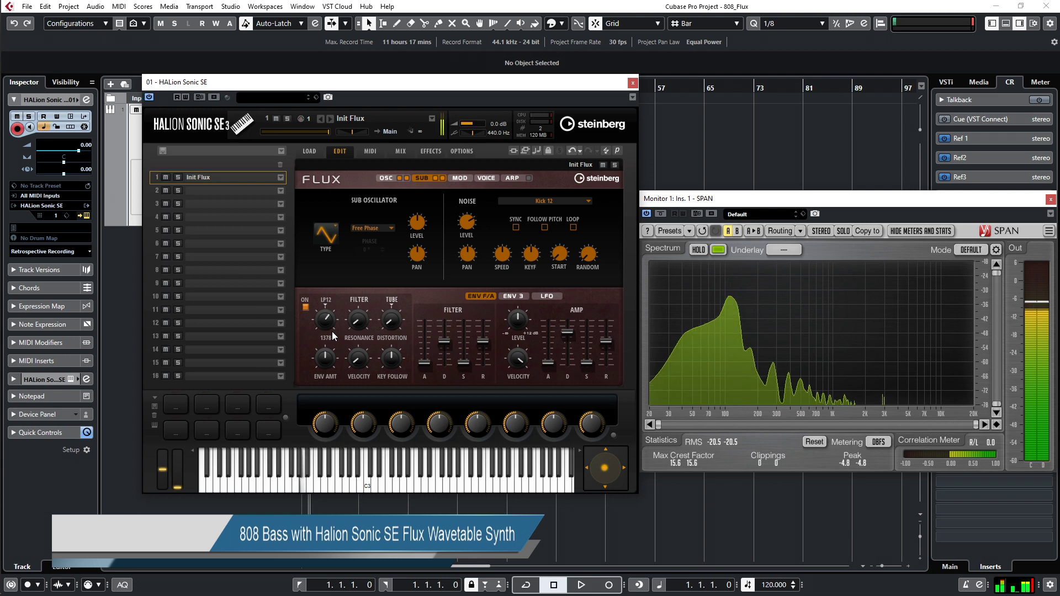
{"action": "left_click_drag", "start_coordinate": [323, 323], "coordinate": [324, 309]}
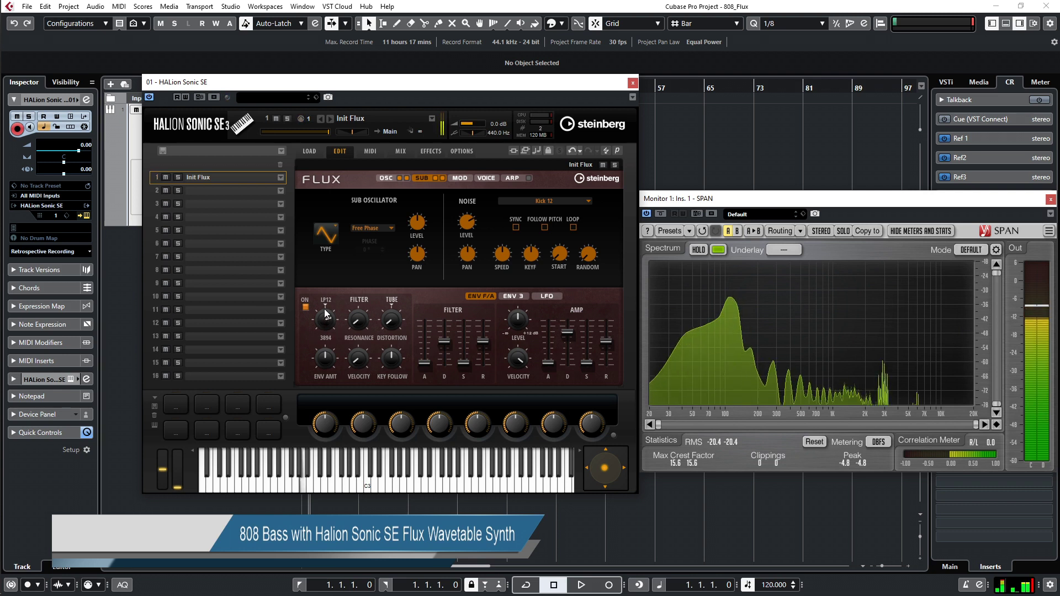
{"action": "left_click", "coordinate": [544, 201]}
{"action": "left_click", "coordinate": [612, 304]}
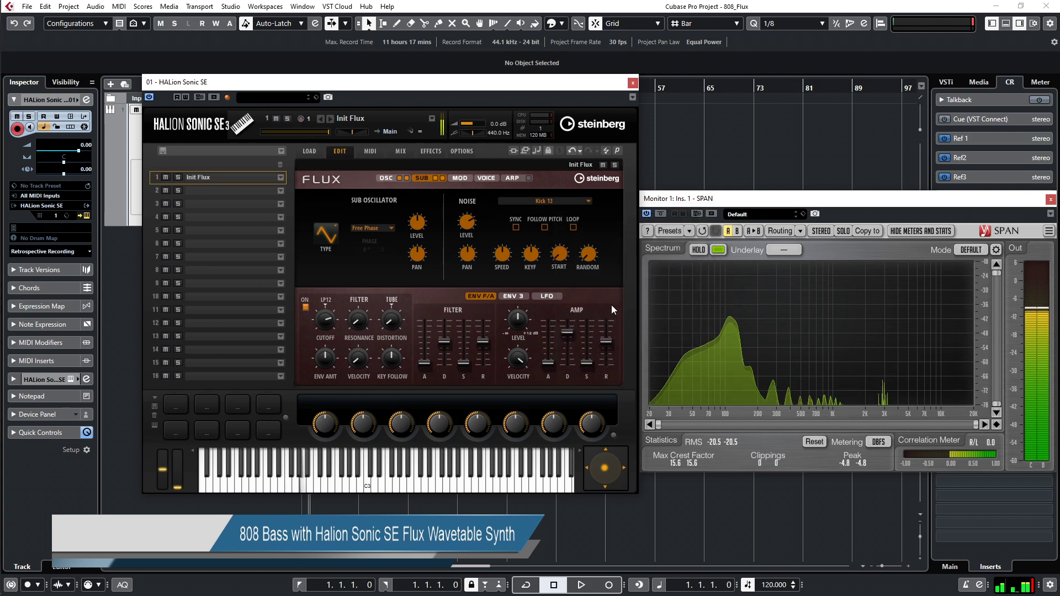
{"action": "left_click", "coordinate": [556, 202]}
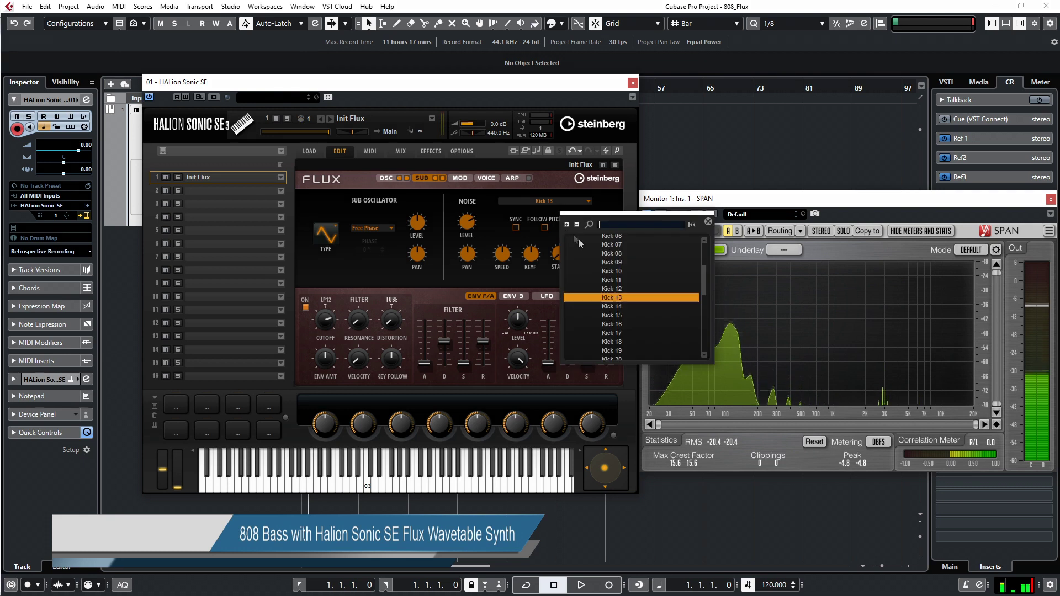
{"action": "left_click", "coordinate": [614, 271]}
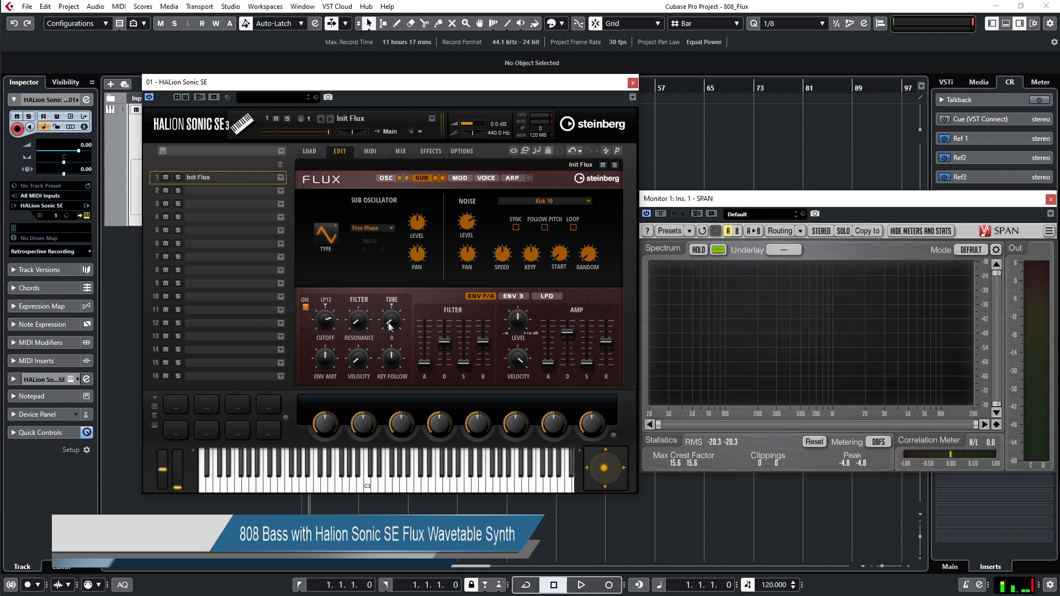
Add tube drive and switch the distortion type to Hard Clip
{"action": "left_click_drag", "start_coordinate": [390, 319], "coordinate": [389, 310]}
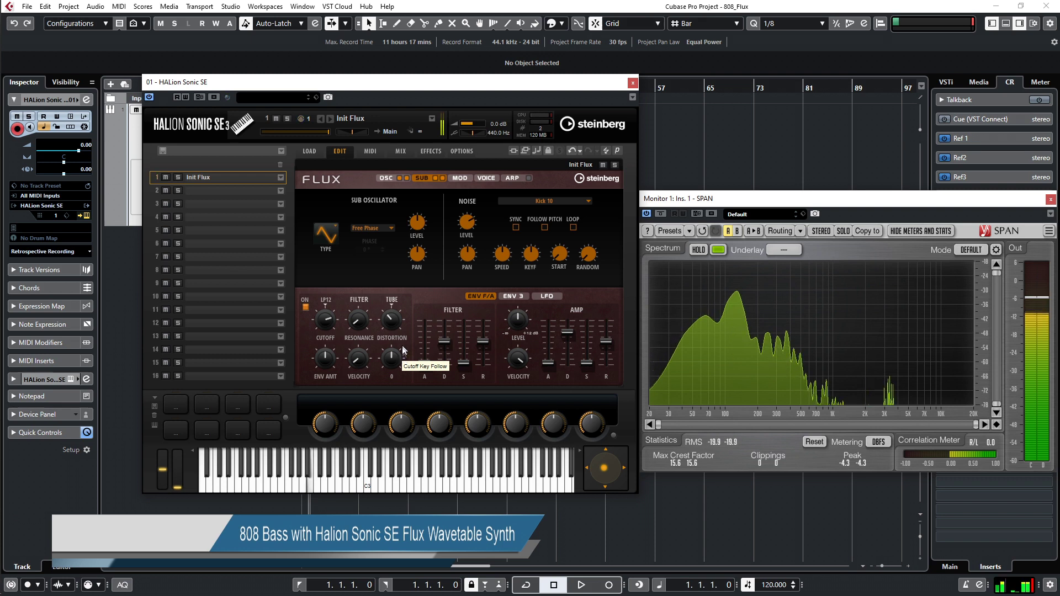
{"action": "left_click", "coordinate": [389, 300]}
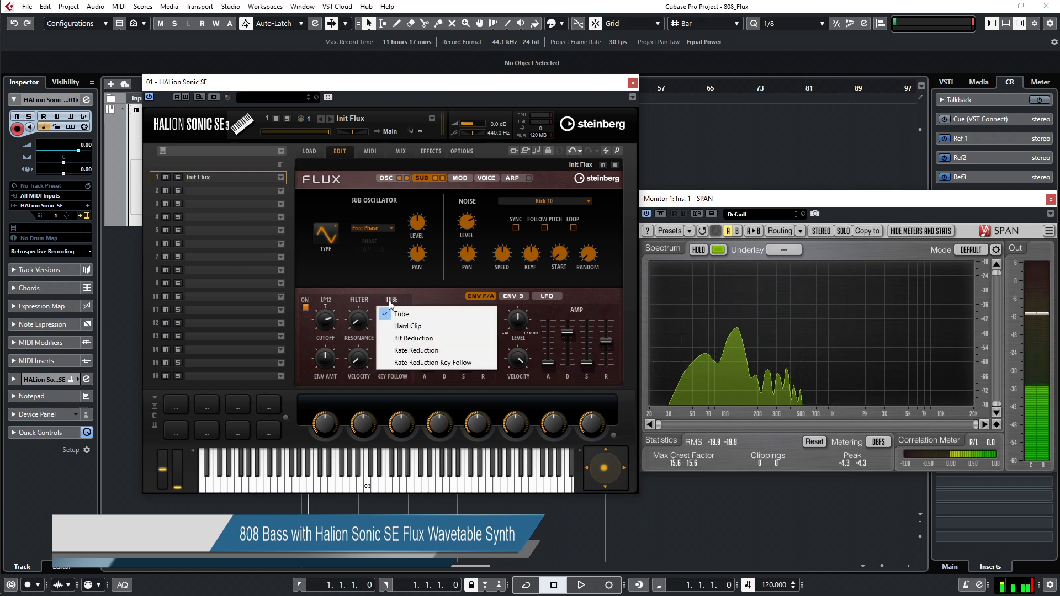
{"action": "left_click", "coordinate": [410, 326]}
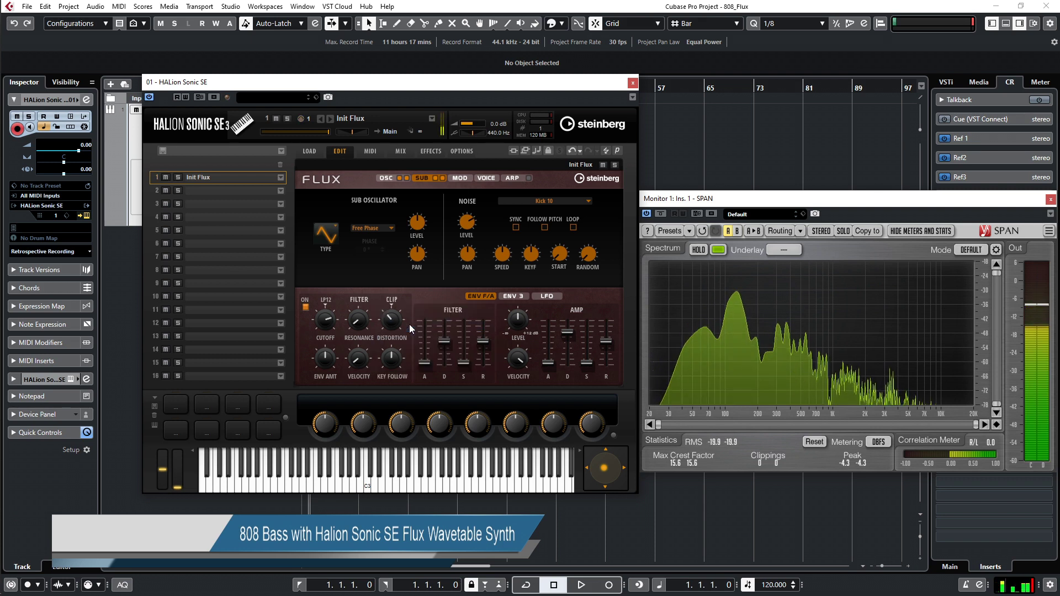
Raise the filter resonance to 83
{"action": "mouse_move", "coordinate": [390, 332]}
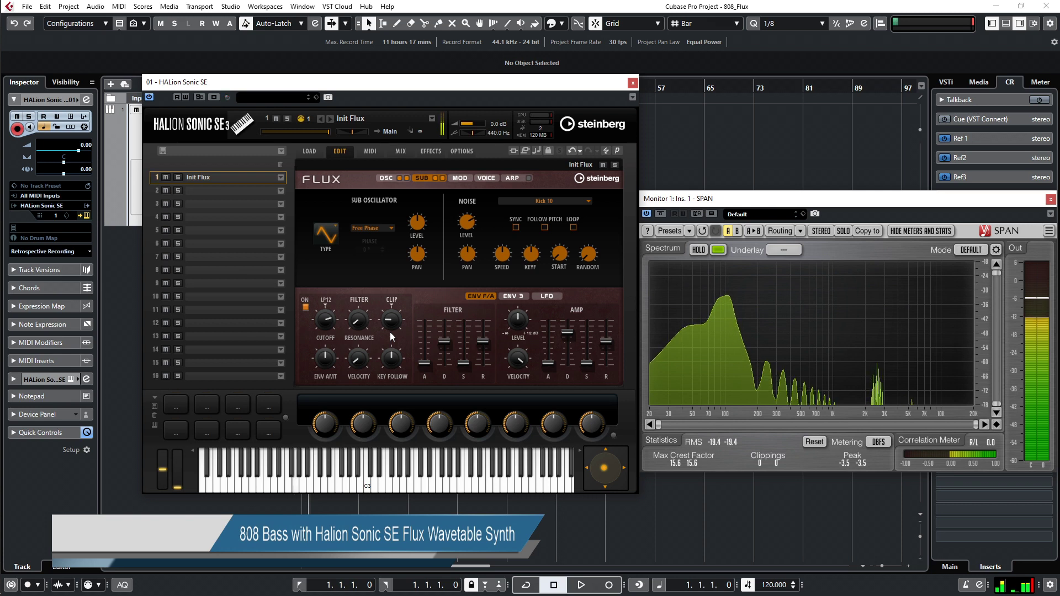
{"action": "mouse_move", "coordinate": [354, 316]}
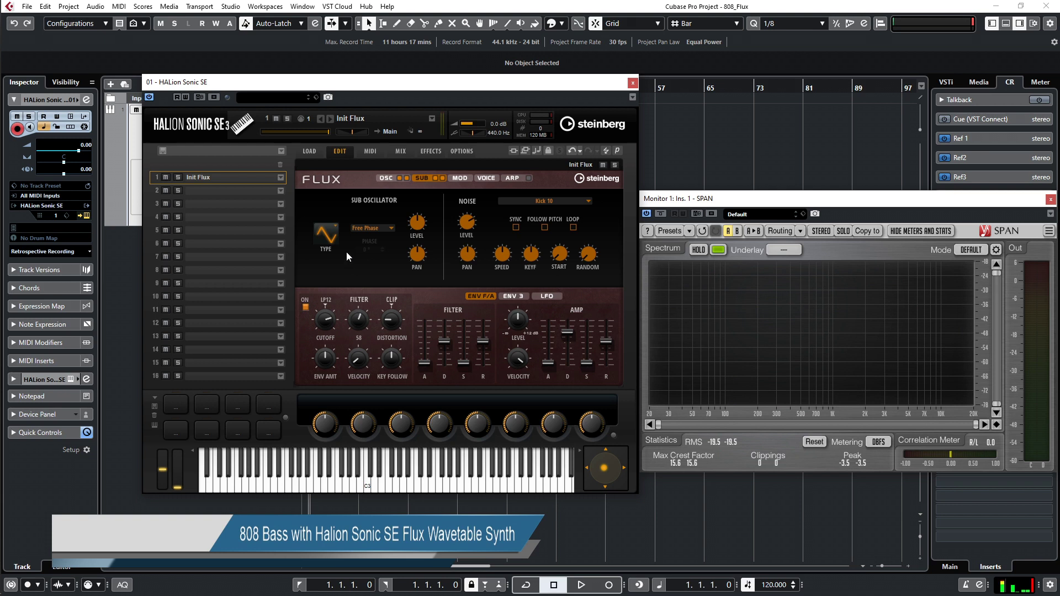
{"action": "left_click_drag", "start_coordinate": [358, 319], "coordinate": [357, 359]}
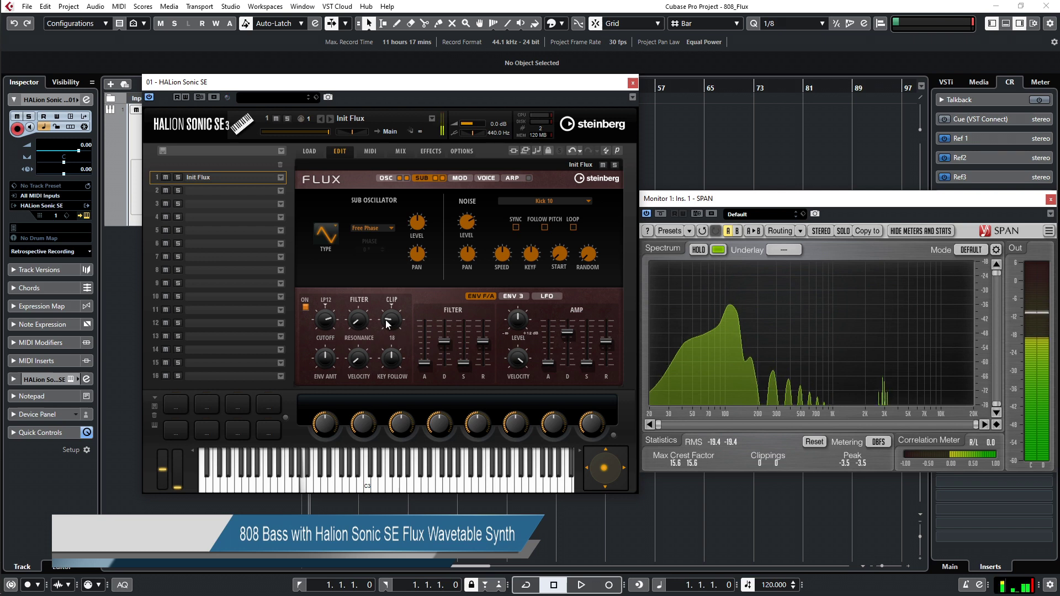
Raise the Flux sub oscillator level to about 89 with the mouse wheel
{"action": "scroll", "coordinate": [386, 323], "scroll_direction": "up", "scroll_amount": 2}
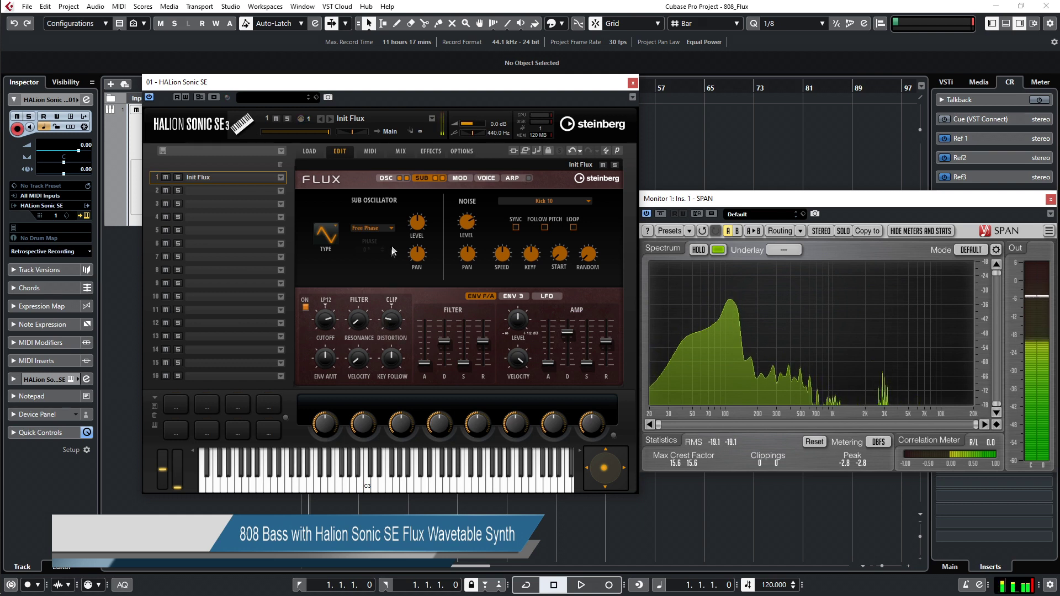
{"action": "mouse_move", "coordinate": [734, 324]}
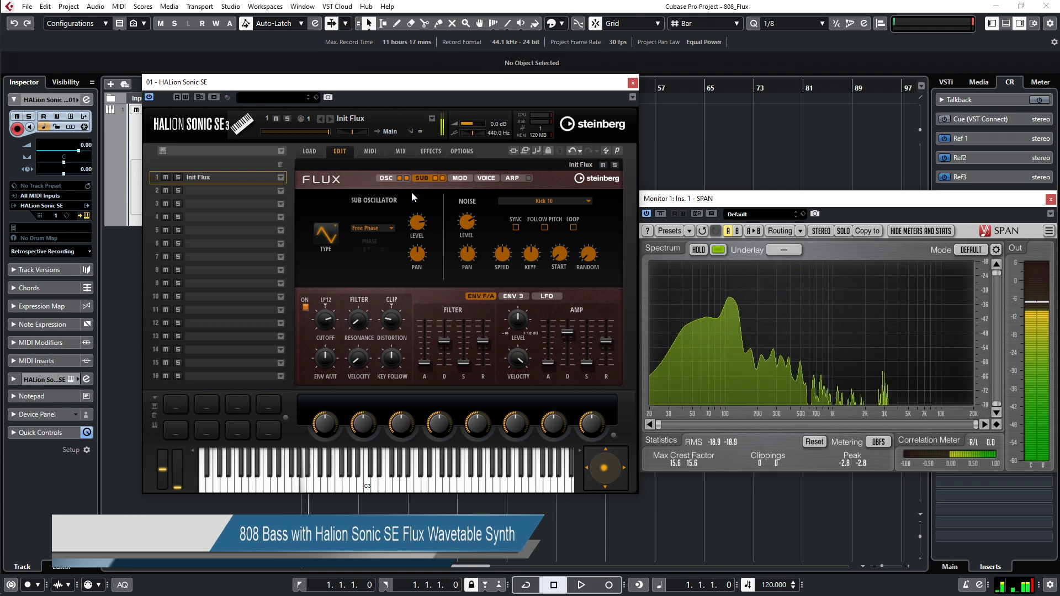
{"action": "mouse_move", "coordinate": [417, 227]}
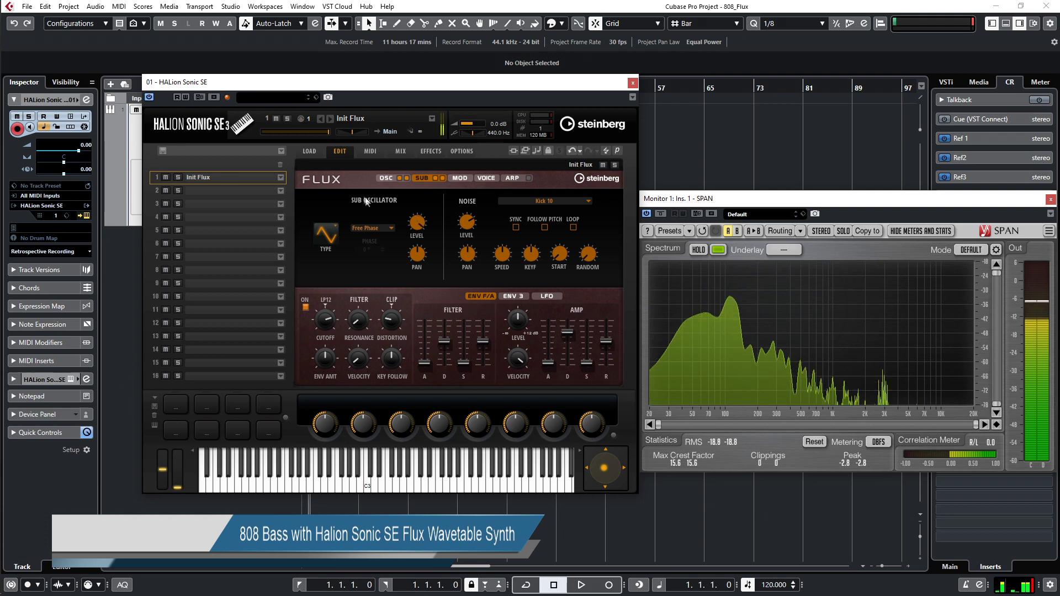
Raise the Flux CLIP distortion knob, then ease it back to about 26
{"action": "left_click", "coordinate": [382, 178]}
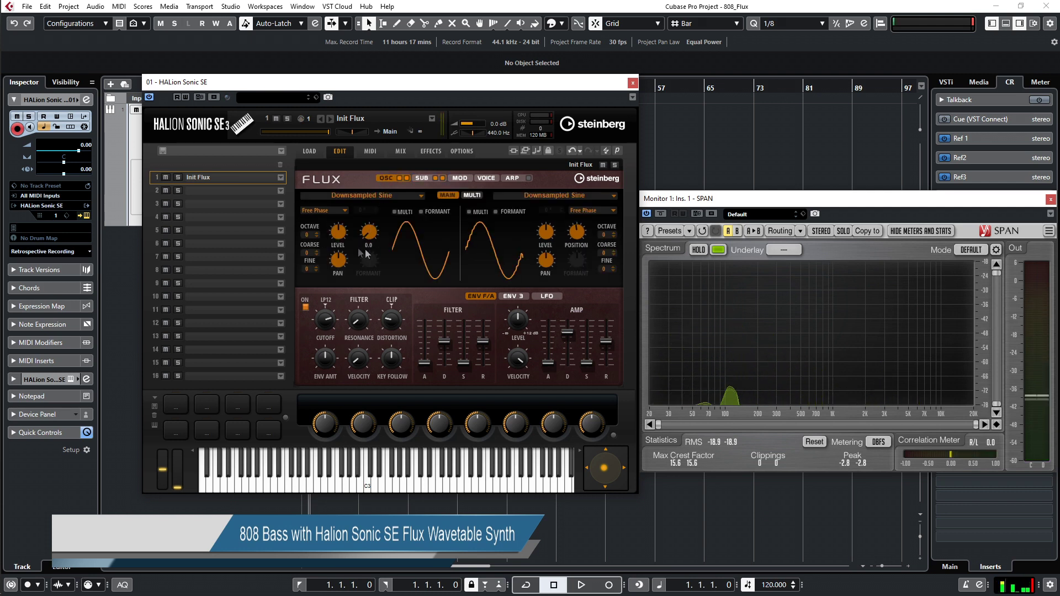
{"action": "mouse_move", "coordinate": [343, 255]}
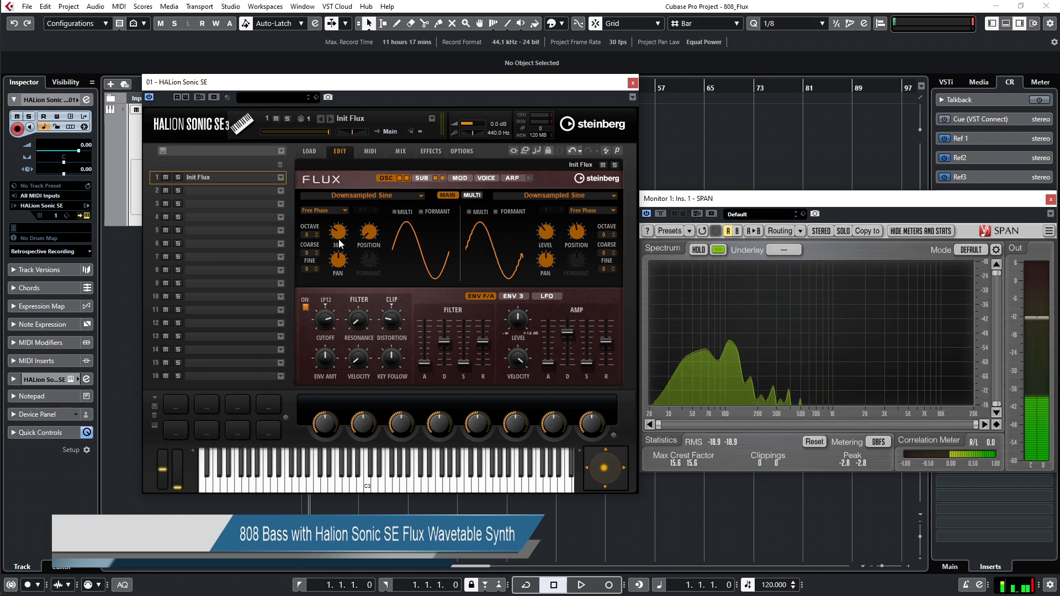
{"action": "mouse_move", "coordinate": [542, 244]}
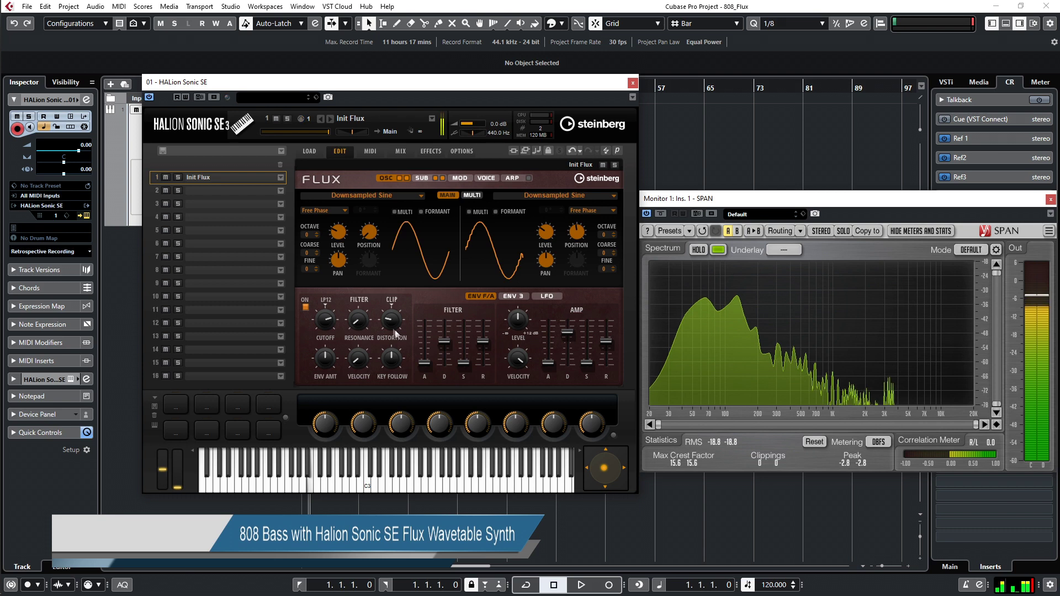
{"action": "mouse_move", "coordinate": [393, 327]}
{"action": "left_mouse_down"}
{"action": "mouse_move", "coordinate": [392, 311]}
{"action": "mouse_move", "coordinate": [394, 324]}
{"action": "left_mouse_up"}
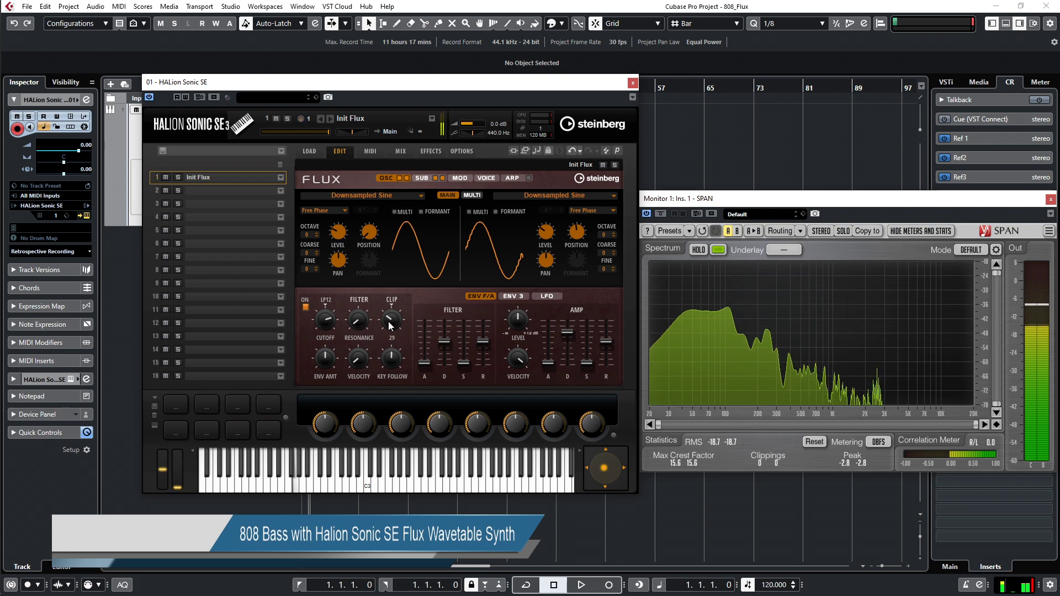
{"action": "left_click_drag", "start_coordinate": [389, 325], "coordinate": [389, 326]}
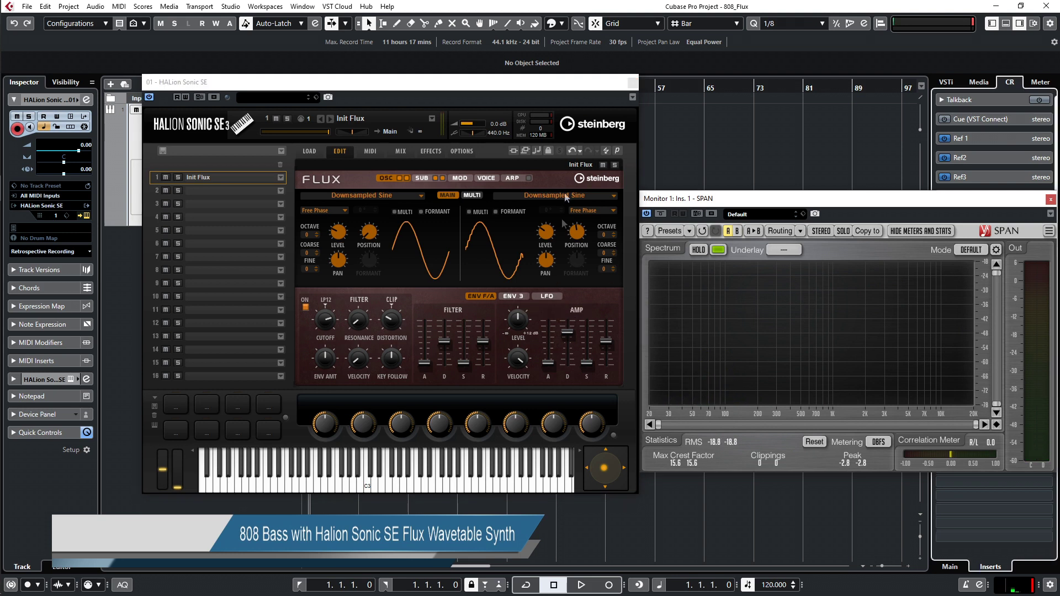
In Flux modulation slot 1, route Env3 to WT 1 Pitch
{"action": "left_click", "coordinate": [514, 296]}
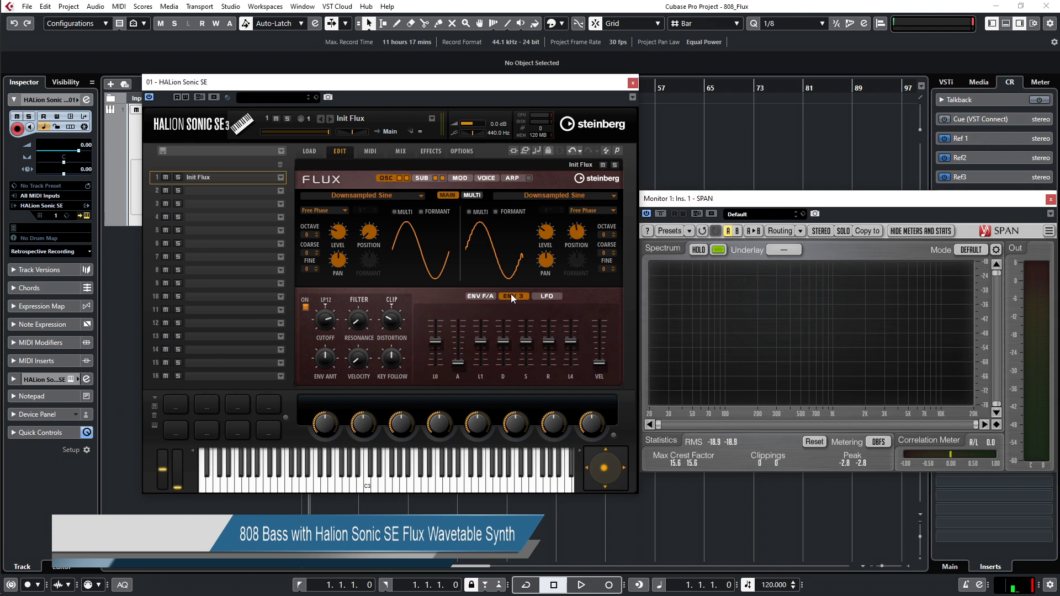
{"action": "left_click", "coordinate": [458, 177]}
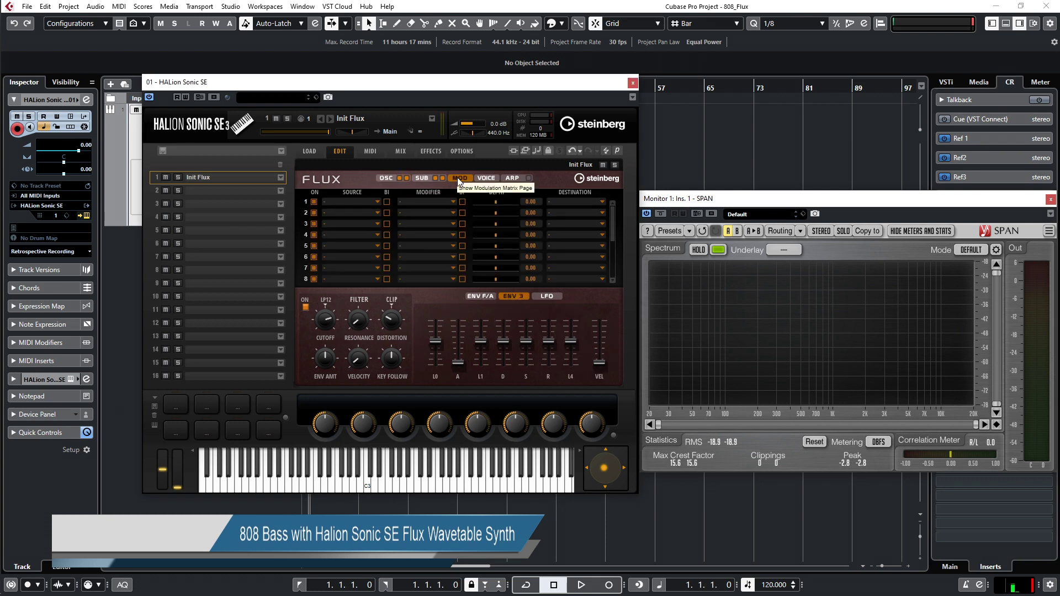
{"action": "left_click", "coordinate": [369, 201]}
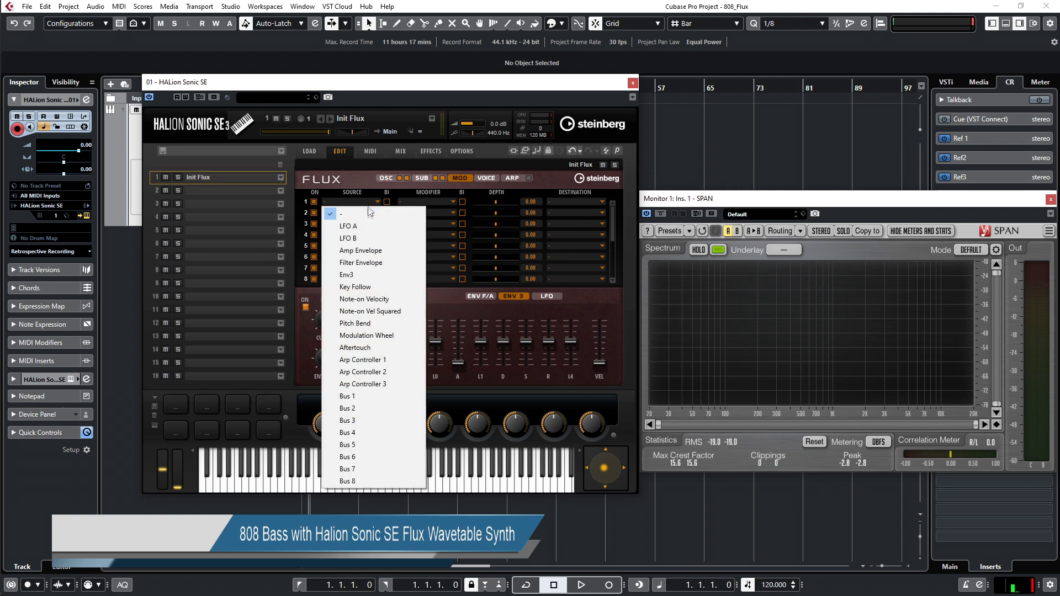
{"action": "left_click", "coordinate": [366, 274]}
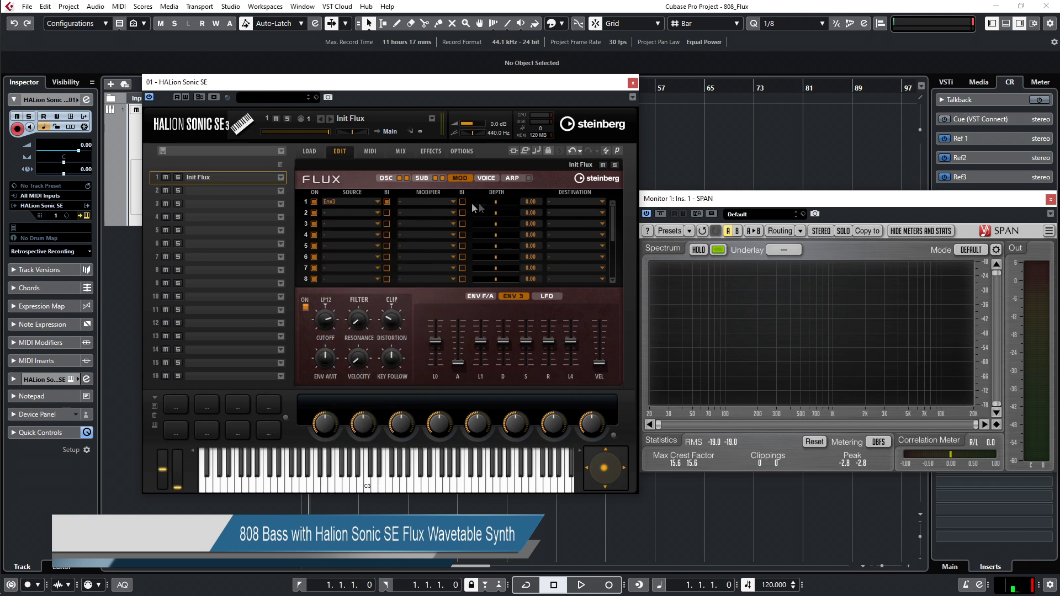
{"action": "left_click", "coordinate": [576, 201]}
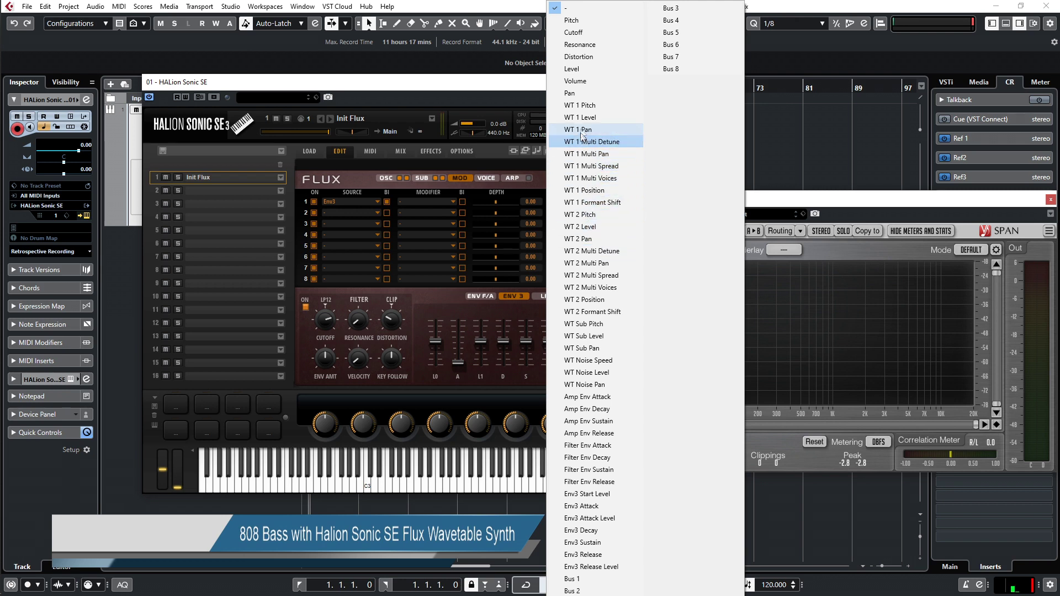
{"action": "left_click", "coordinate": [577, 105]}
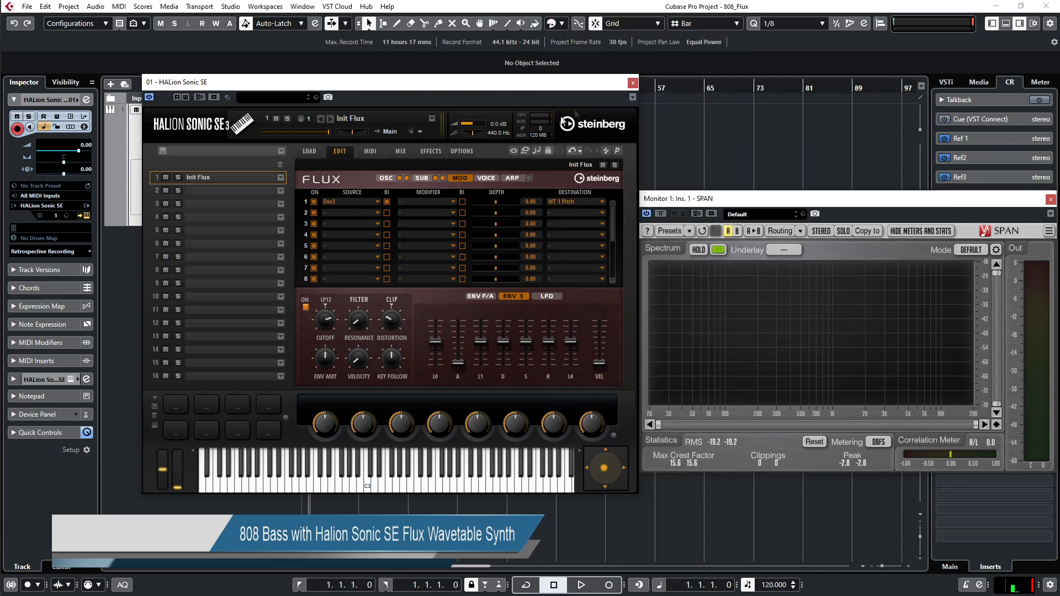
In modulation slot 2, route Env3 to WT 2 Pitch
{"action": "left_click", "coordinate": [347, 212]}
{"action": "left_click", "coordinate": [353, 287]}
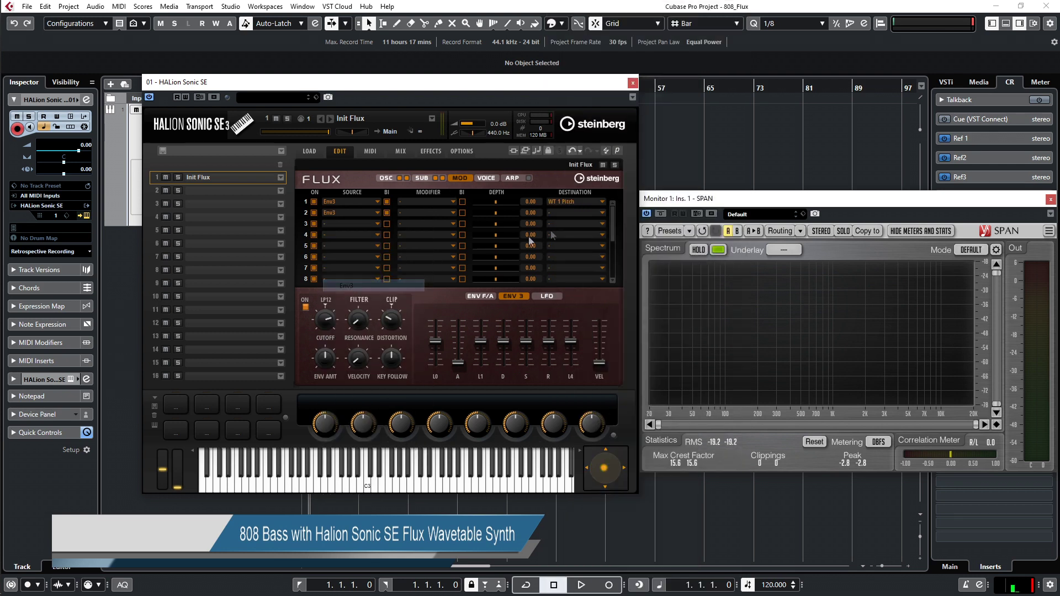
{"action": "left_click", "coordinate": [581, 212]}
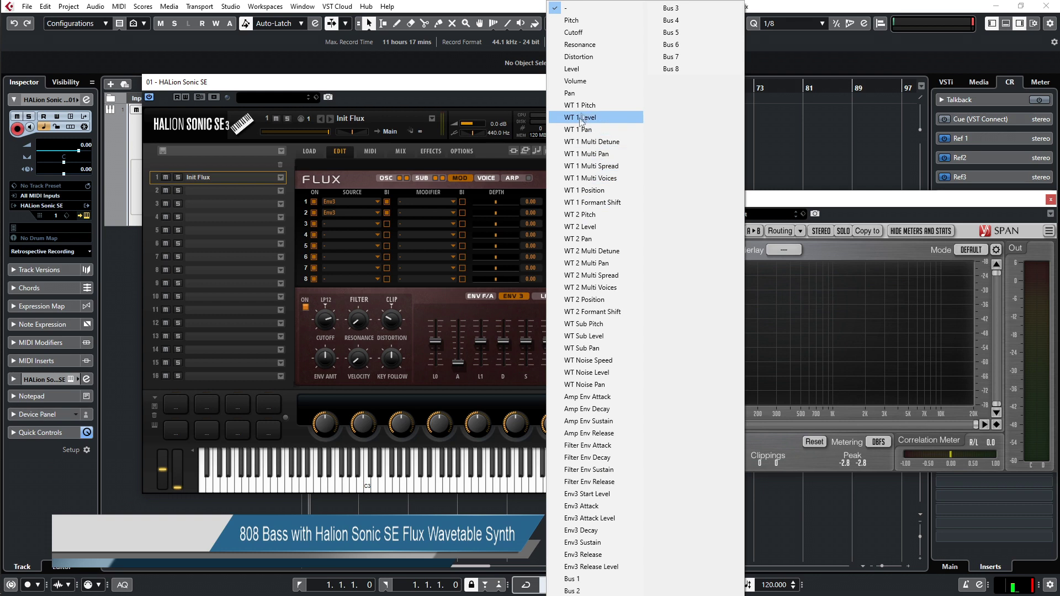
{"action": "left_click", "coordinate": [591, 215]}
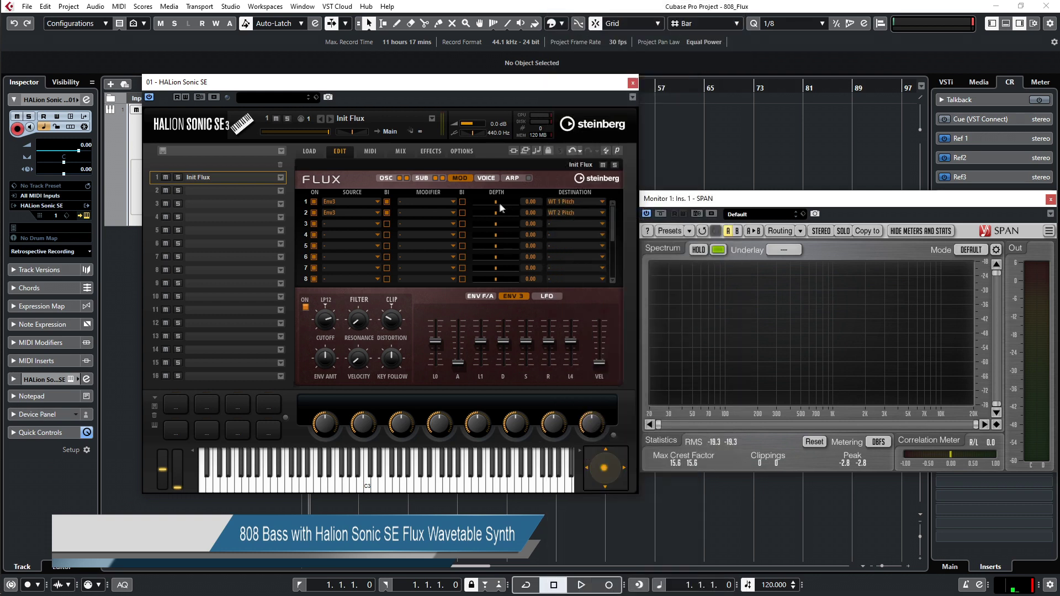
Set the Env3 pitch depths to 12.00, raise Envelope 3's L1 and lower its decay
{"action": "left_click_drag", "start_coordinate": [499, 204], "coordinate": [503, 206]}
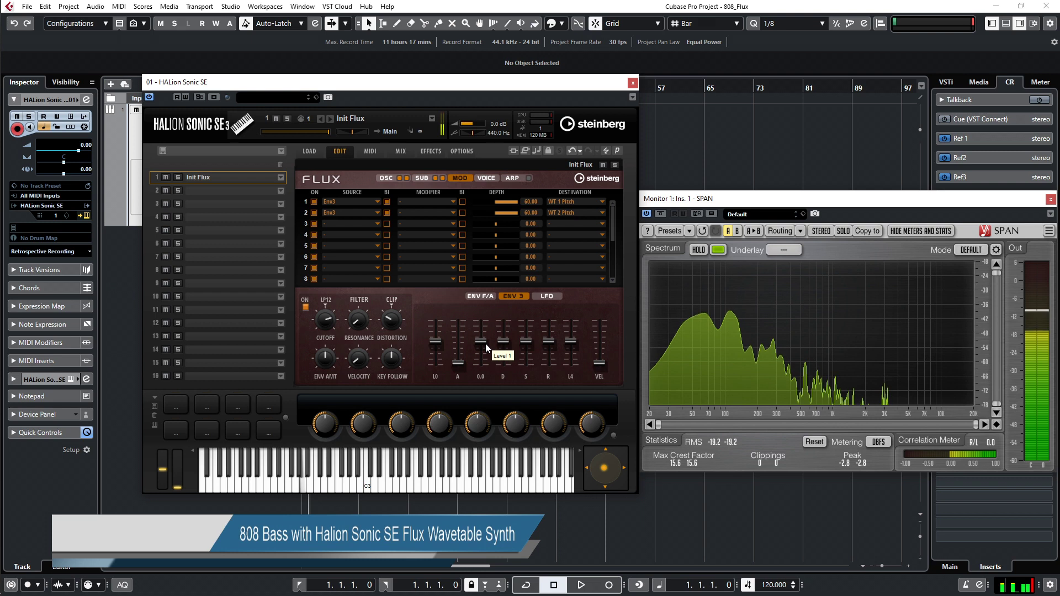
{"action": "left_click_drag", "start_coordinate": [484, 339], "coordinate": [483, 333]}
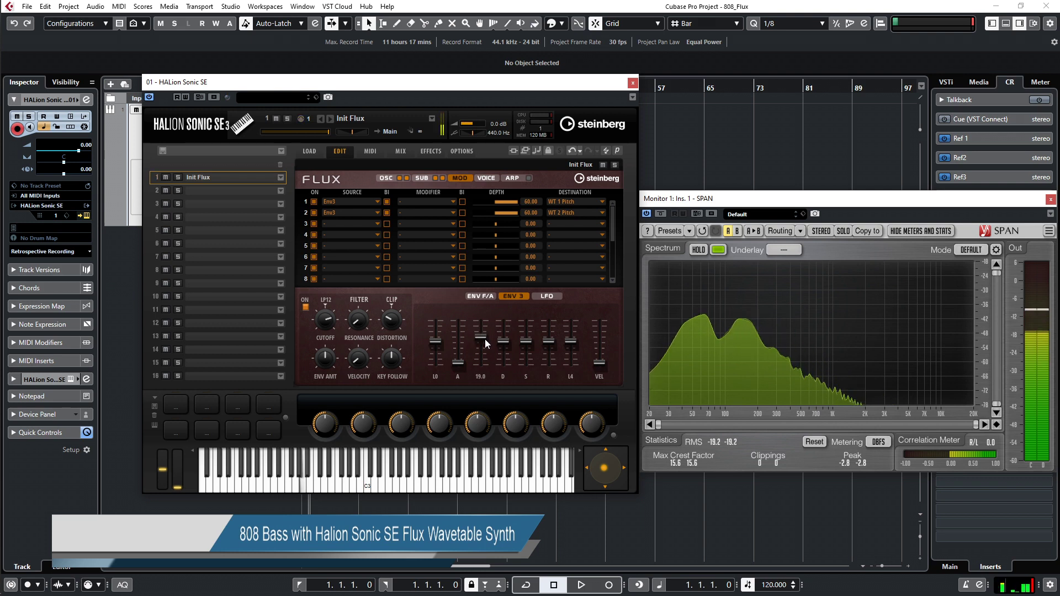
{"action": "left_click_drag", "start_coordinate": [504, 343], "coordinate": [508, 353]}
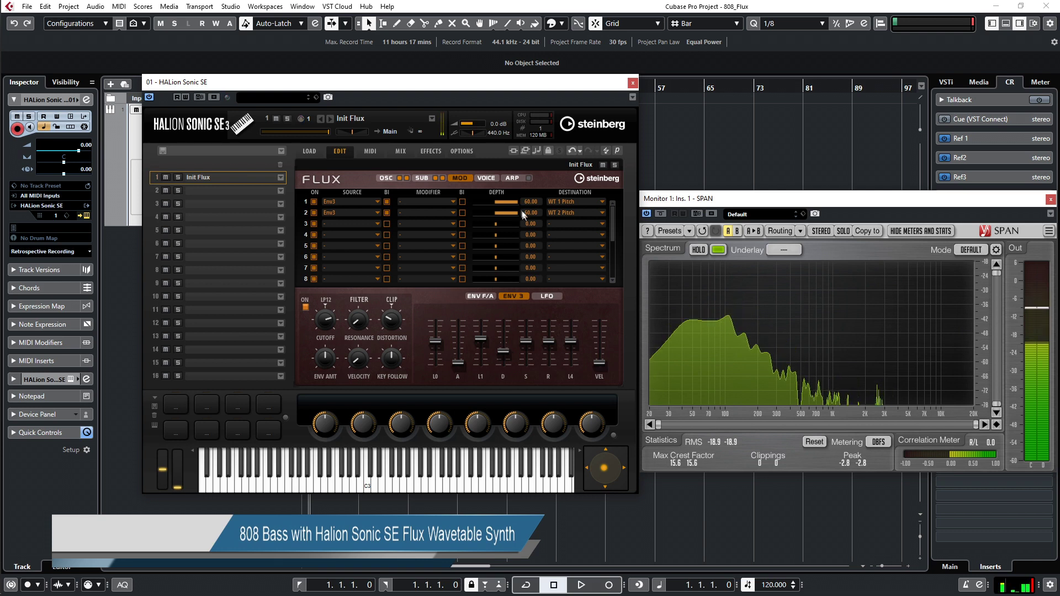
{"action": "left_click_drag", "start_coordinate": [517, 202], "coordinate": [514, 219]}
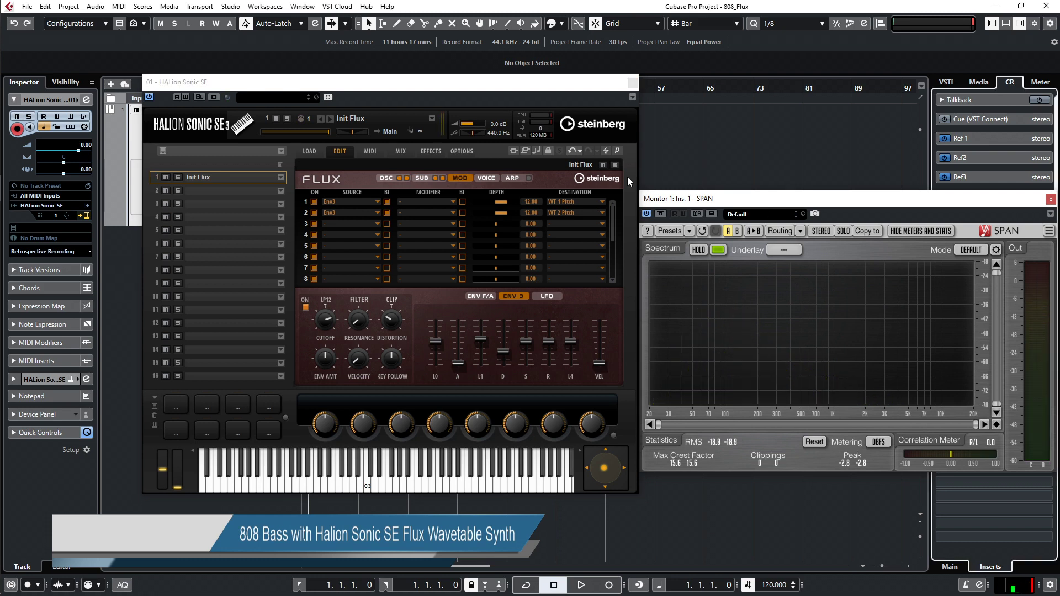
Review the two main oscillators and the sub oscillator and noise settings
{"action": "left_click", "coordinate": [385, 177]}
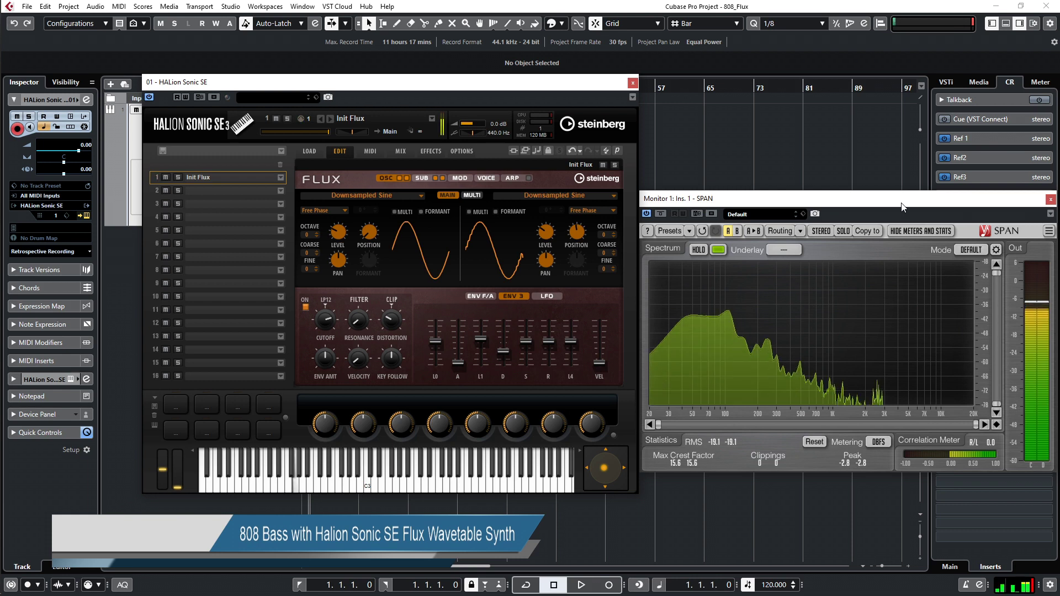
{"action": "left_click", "coordinate": [420, 177]}
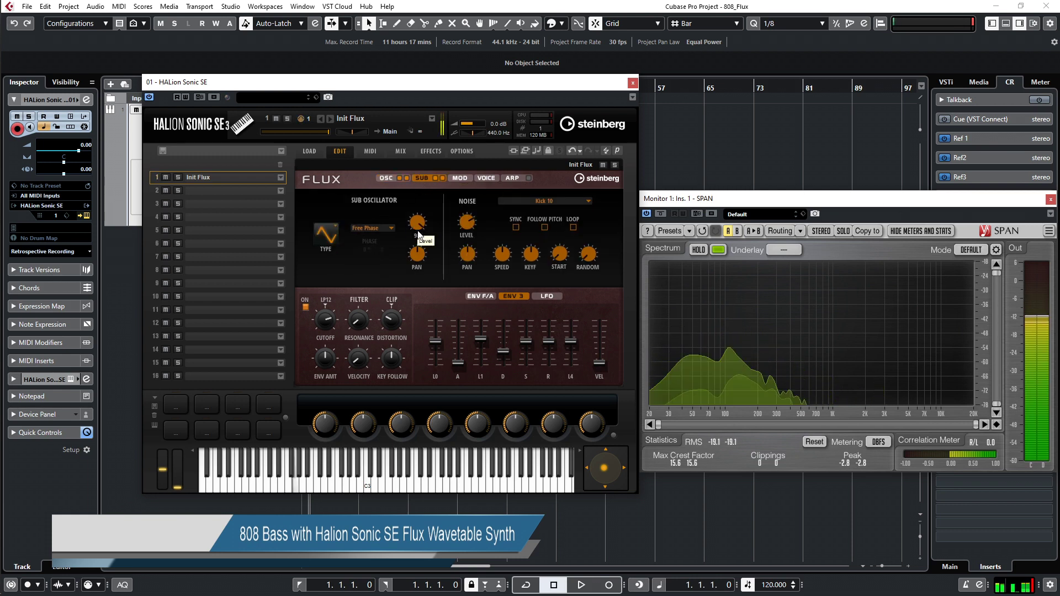
{"action": "mouse_move", "coordinate": [687, 296]}
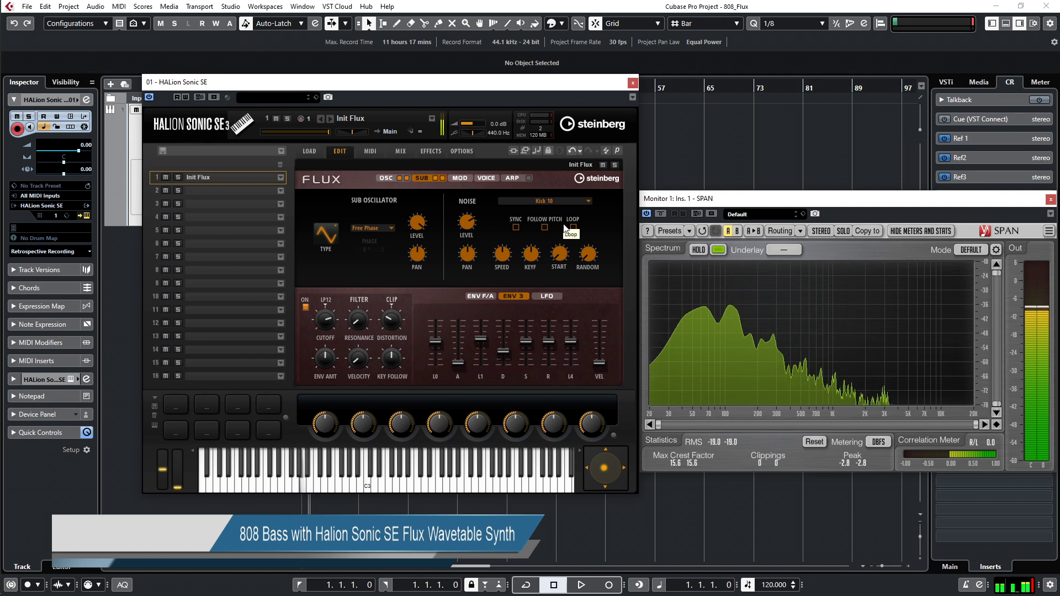
Raise the Flux clip distortion to 35, then return to the sub oscillator and noise page
{"action": "left_click", "coordinate": [459, 178]}
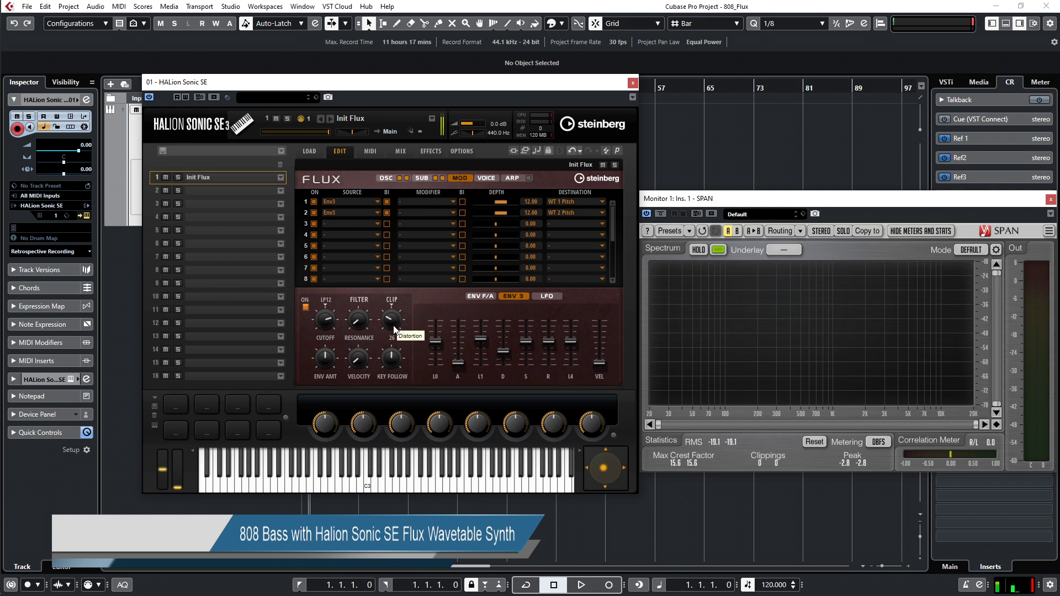
{"action": "left_click_drag", "start_coordinate": [397, 330], "coordinate": [394, 319]}
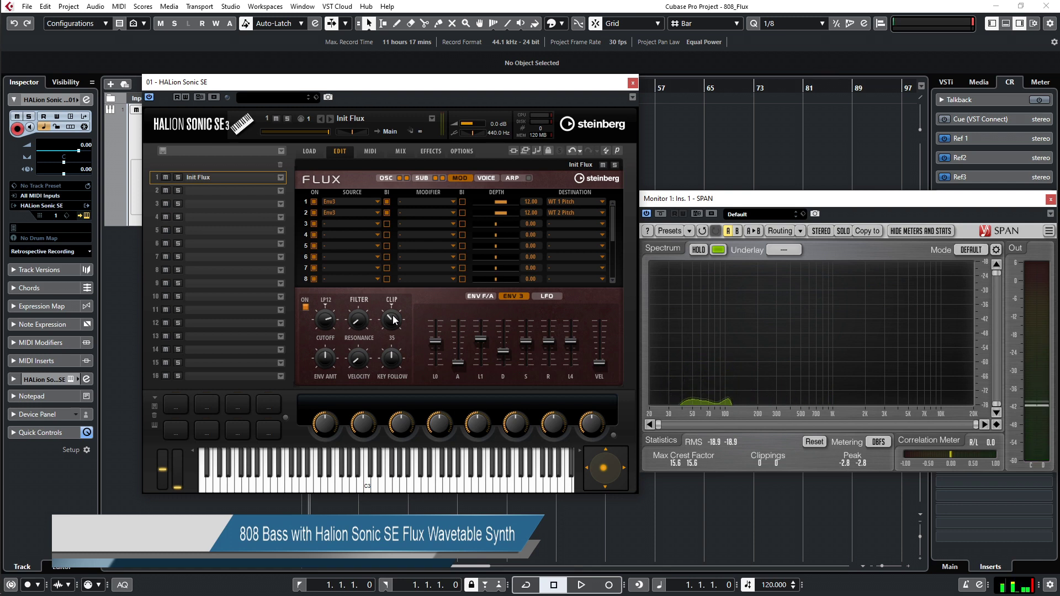
{"action": "left_click", "coordinate": [422, 178]}
{"action": "mouse_move", "coordinate": [397, 326]}
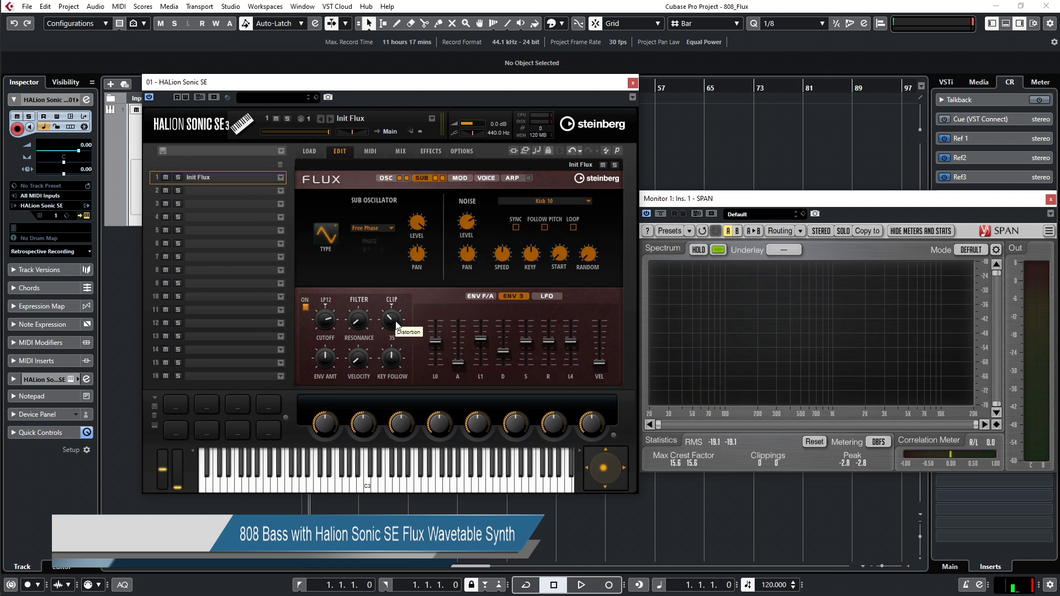